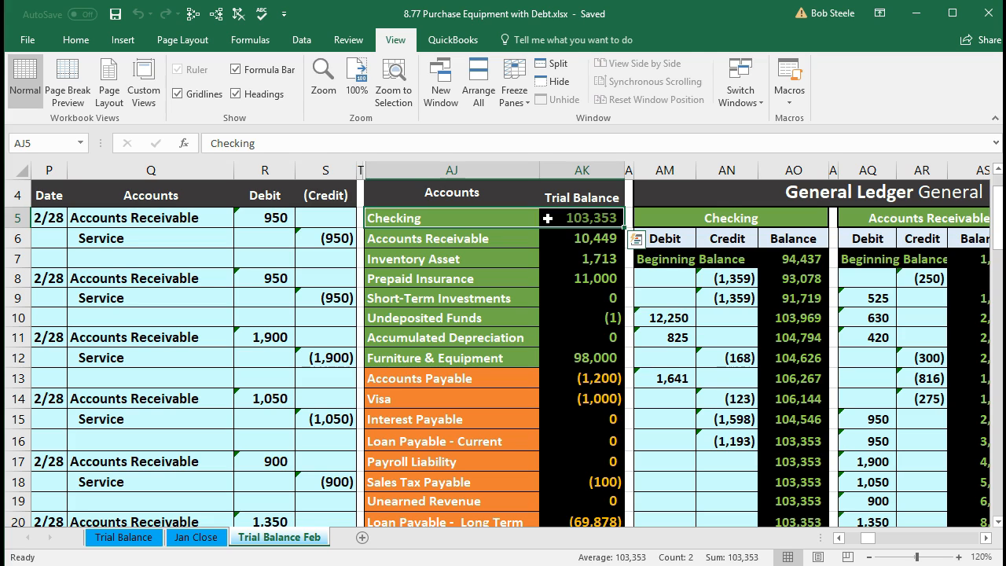
Copy the Furniture & Equipment account name from the trial balance and enter the date 2/28 in P32 of the general journal
left_click_drag(507, 359, 550, 355)
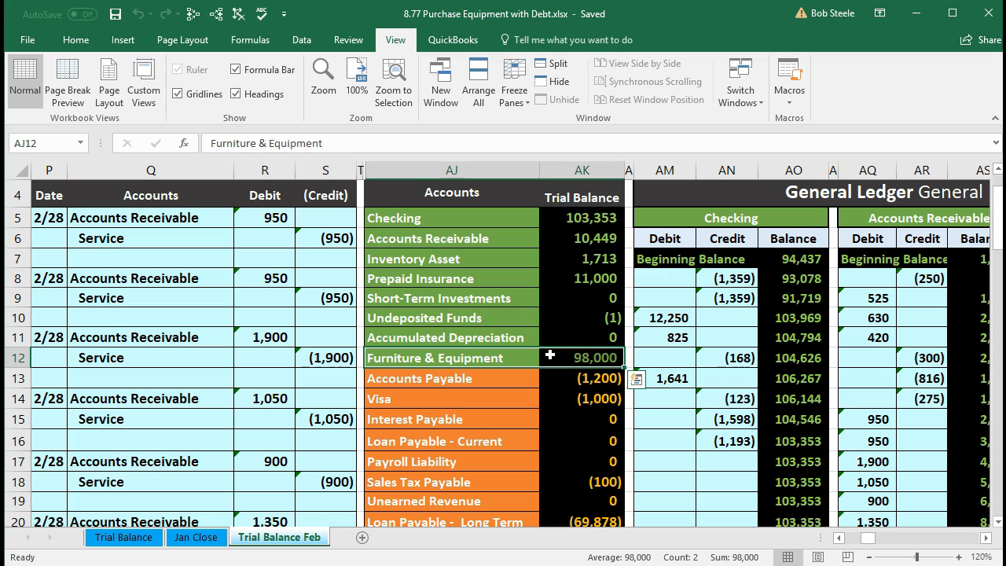
left_click(495, 357)
right_click(496, 358)
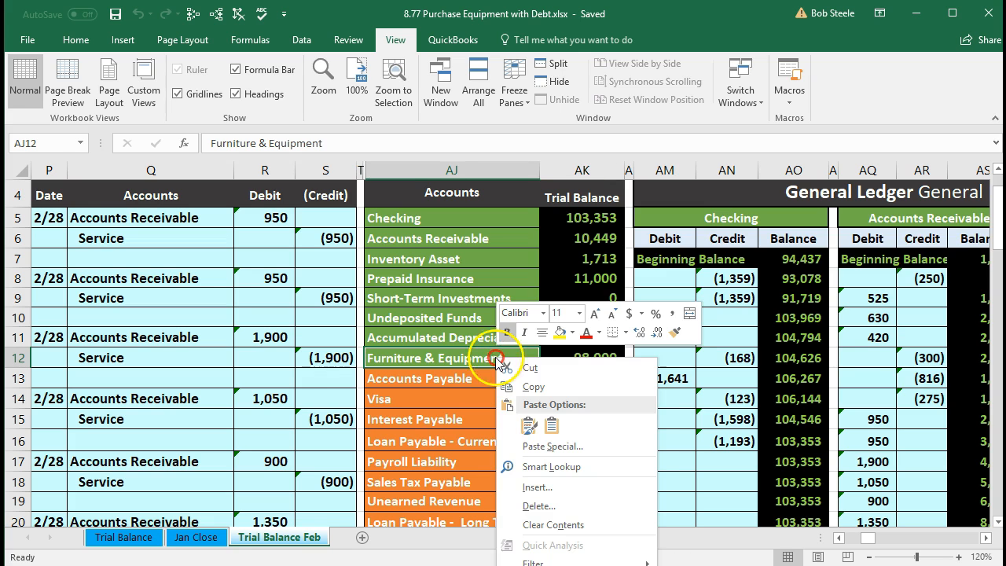
left_click(534, 387)
scroll(294, 400, "down", 3)
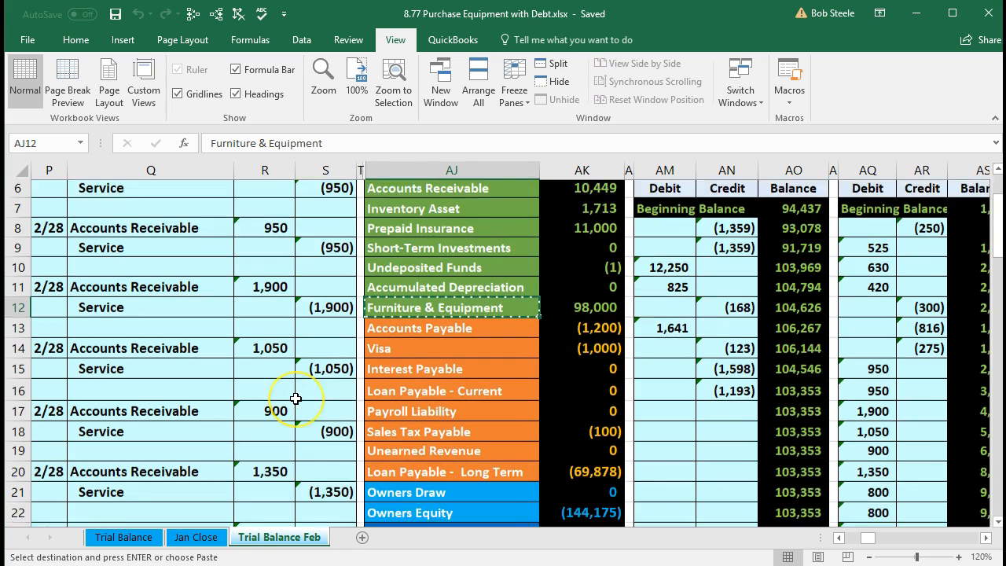
scroll(296, 398, "down", 3)
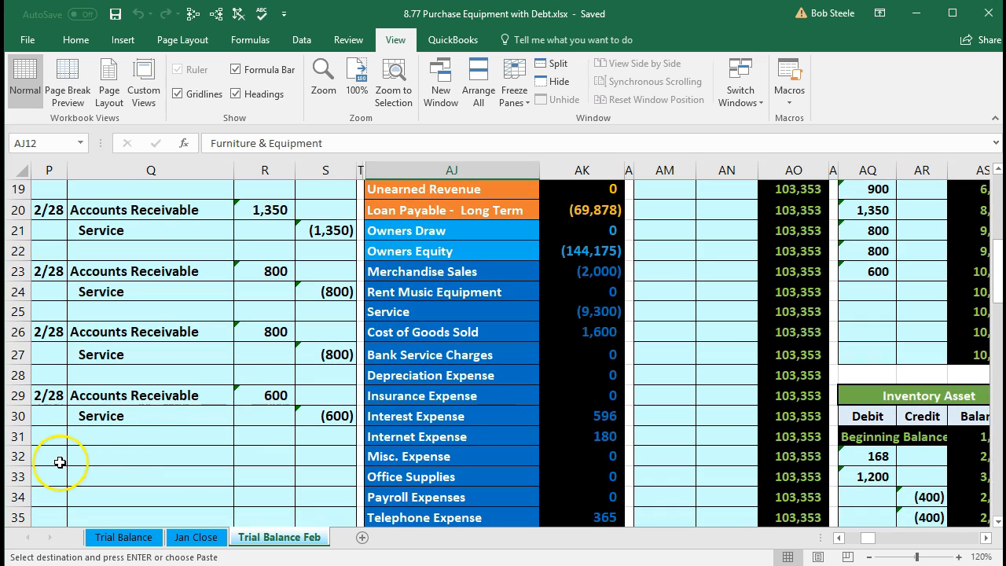
left_click(57, 462)
type("2")
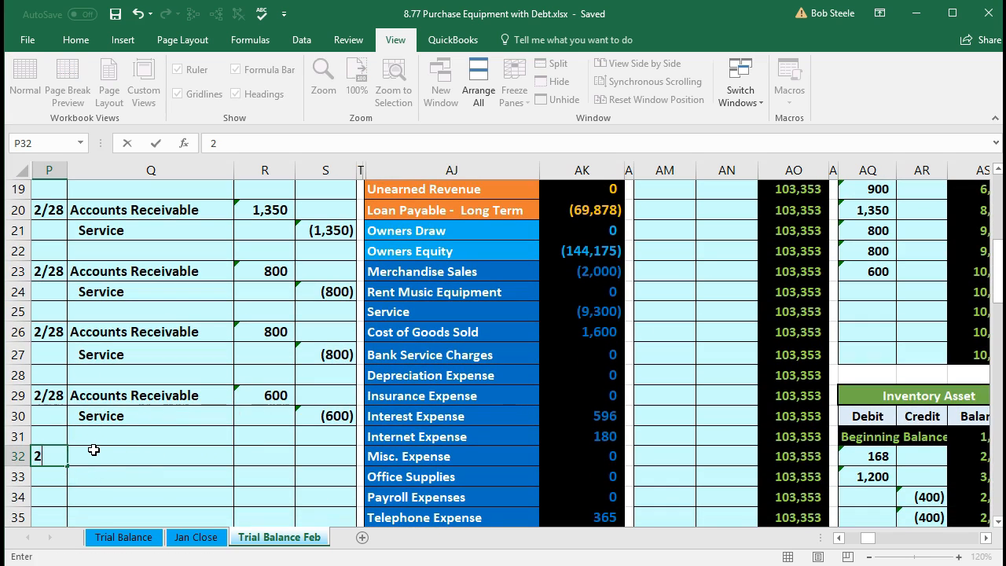
type("/28")
Paste the copied account name as values in Q32 and enter a debit of 5,000 in R32
left_click(93, 450)
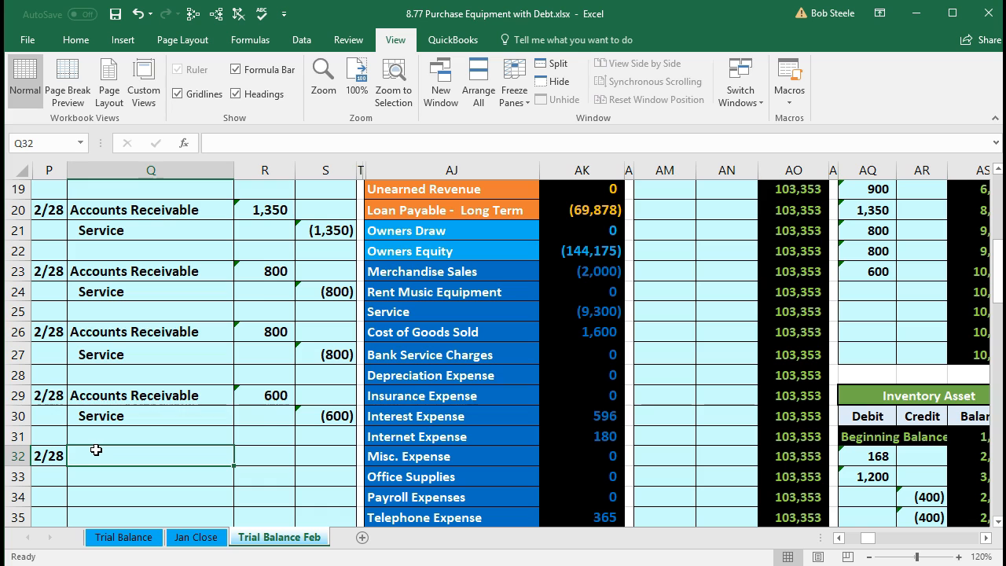
right_click(98, 450)
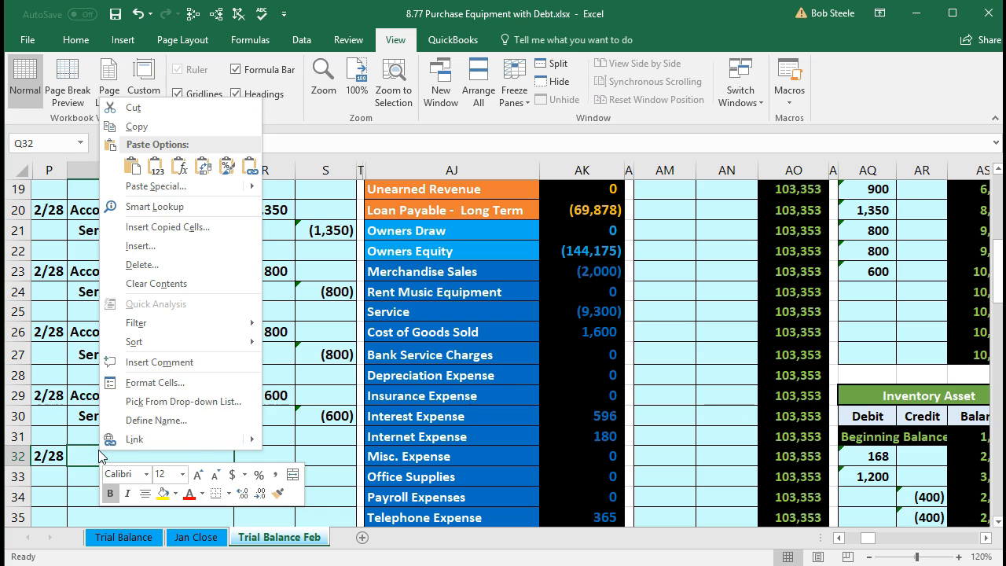
left_click(157, 169)
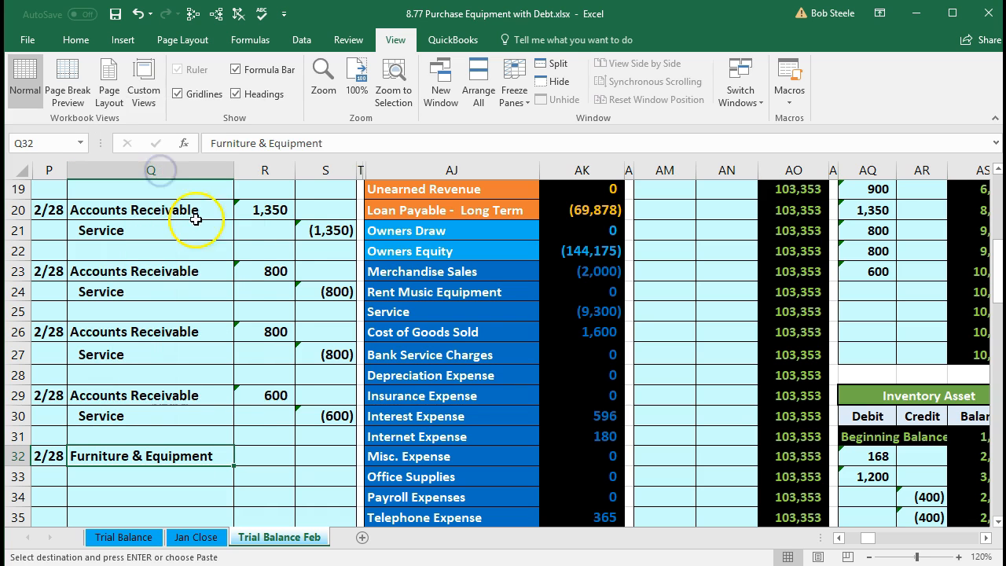
left_click(263, 455)
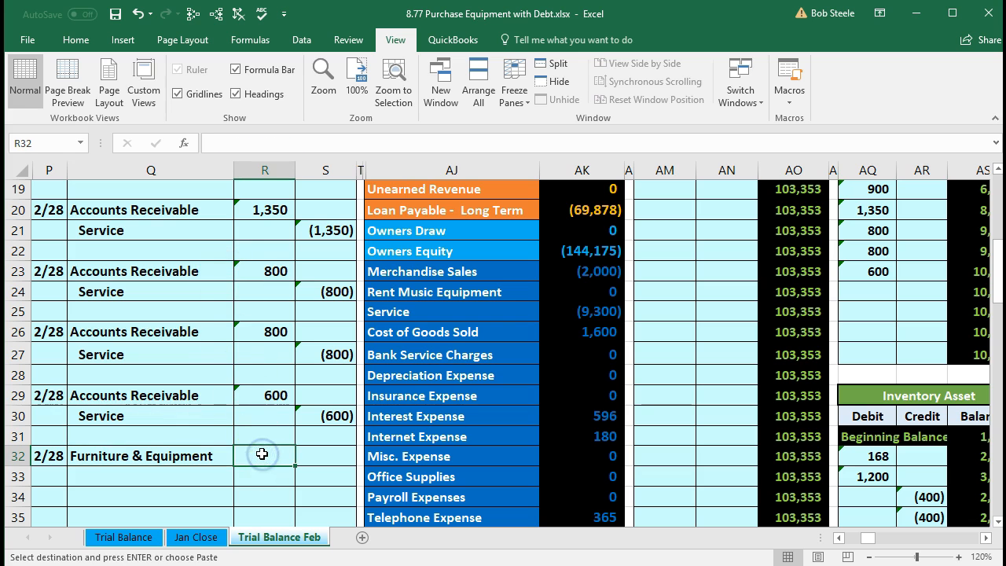
type("5,000")
key("Return")
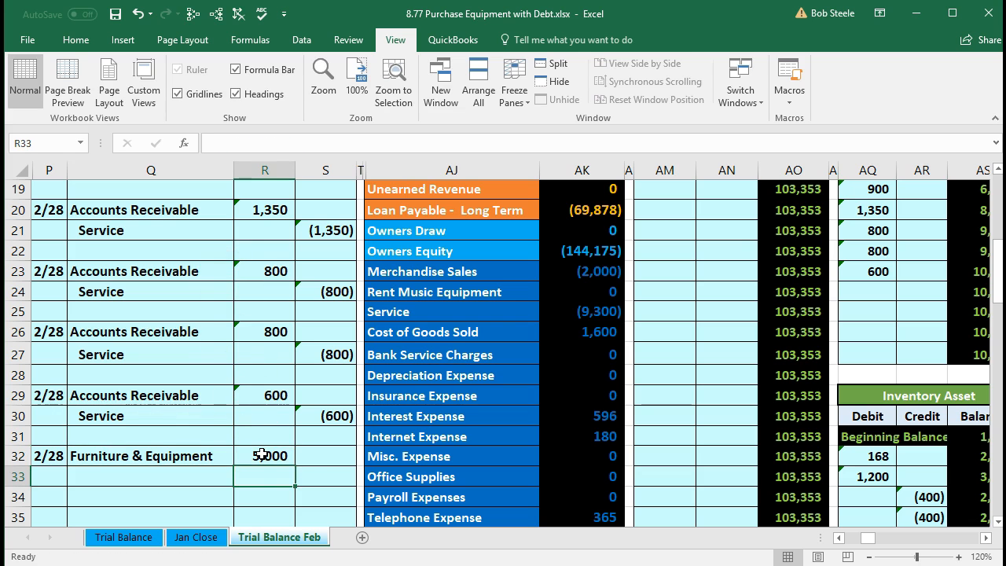
Enter the credit in S33 as a formula for the negative of the debit in R32
key("Right")
type("-")
key("Up")
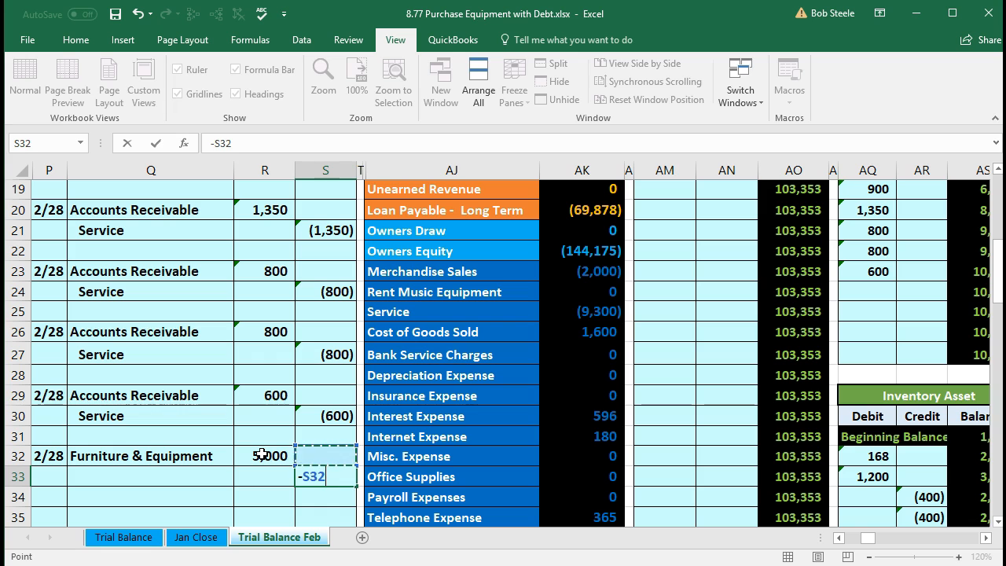
key("Left")
key("Return")
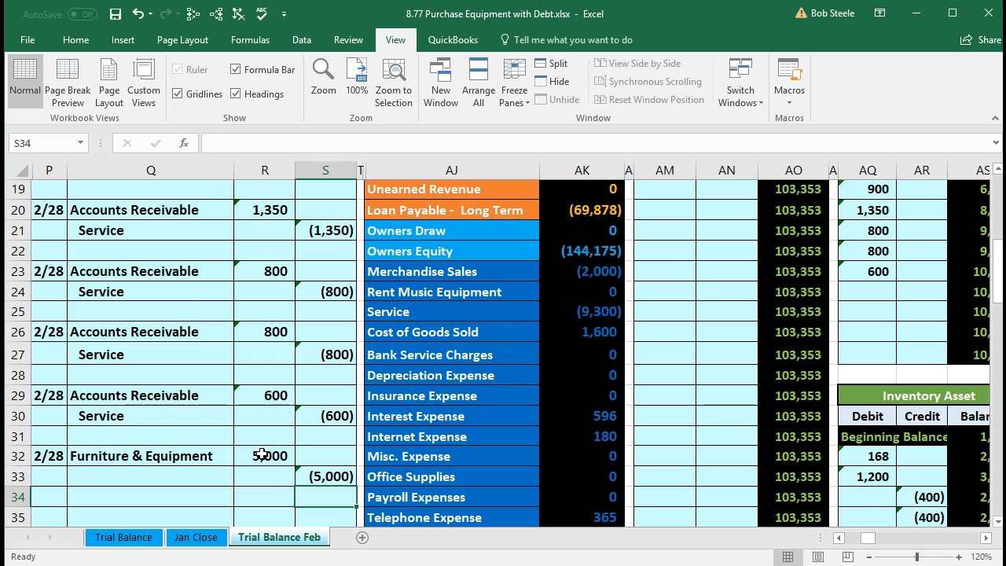
Copy the Loan Payable - Long Term account name from the trial balance and paste it as values in Q33
scroll(440, 413, "up", 5)
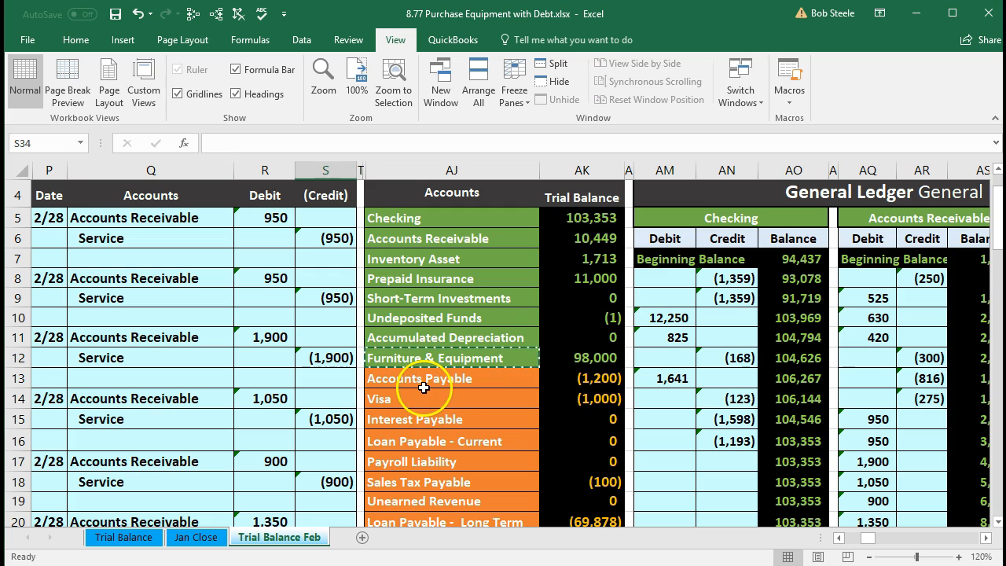
left_click(425, 387)
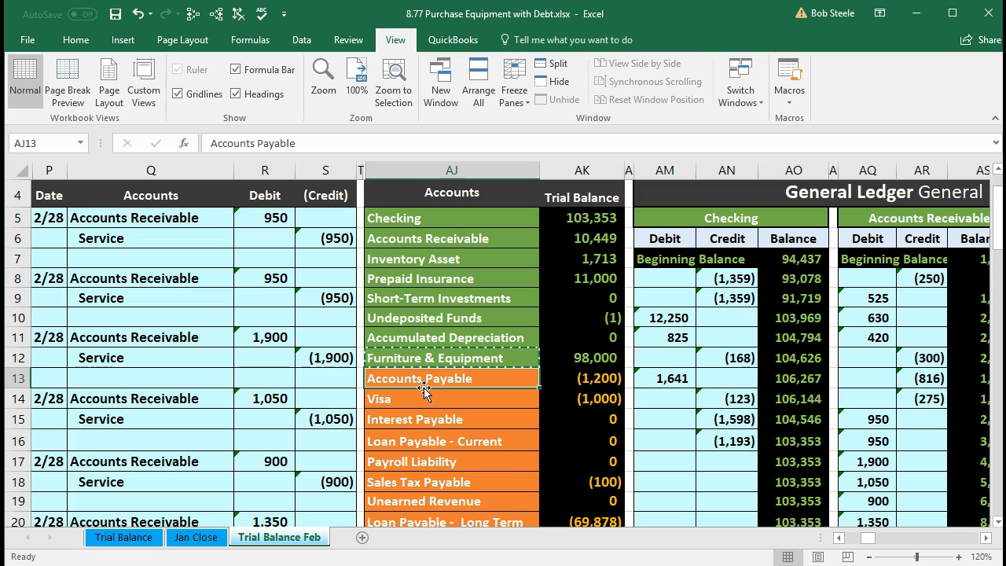
scroll(425, 390, "down", 1)
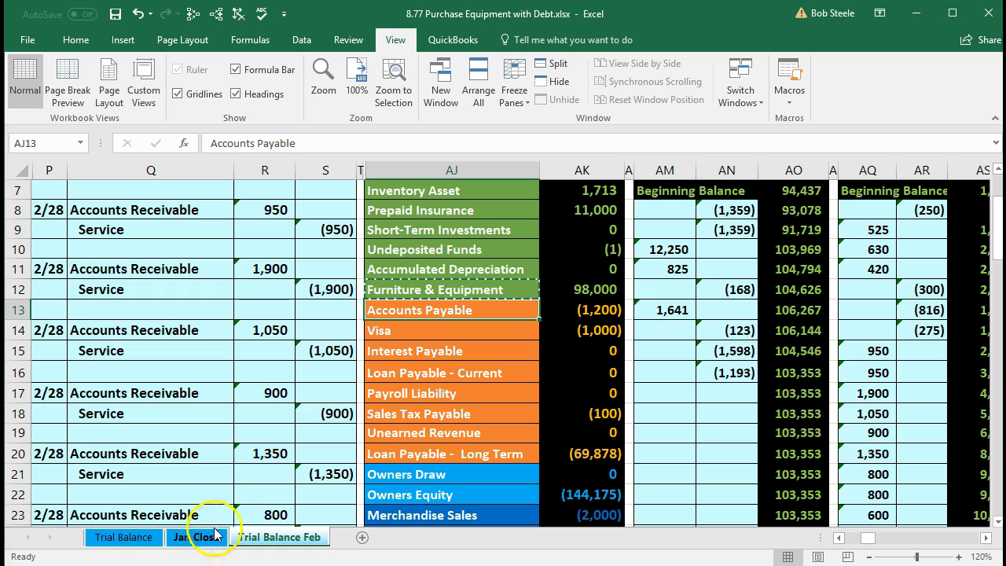
left_click(416, 455)
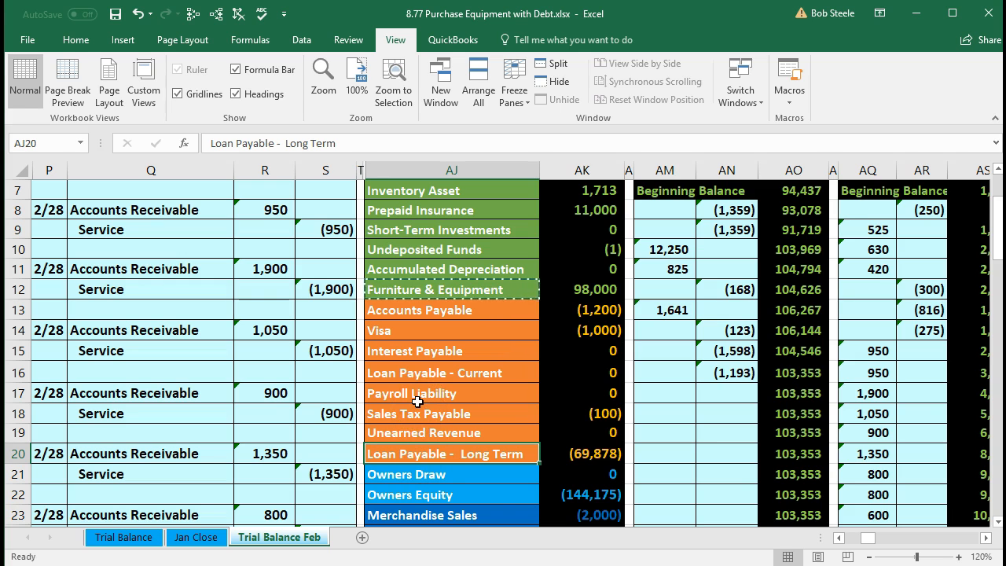
scroll(417, 402, "down", 2)
left_click(412, 337)
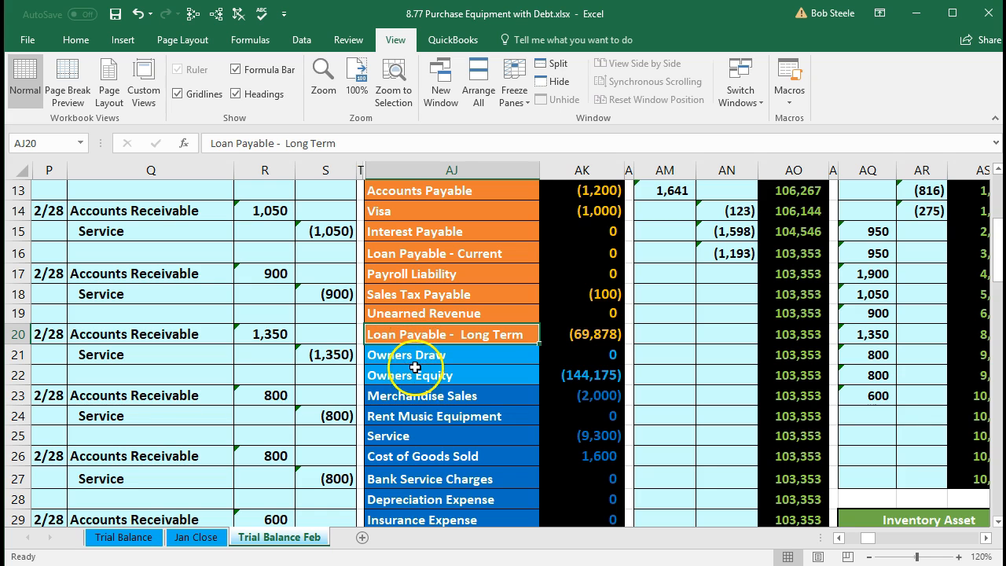
right_click(415, 337)
left_click(434, 368)
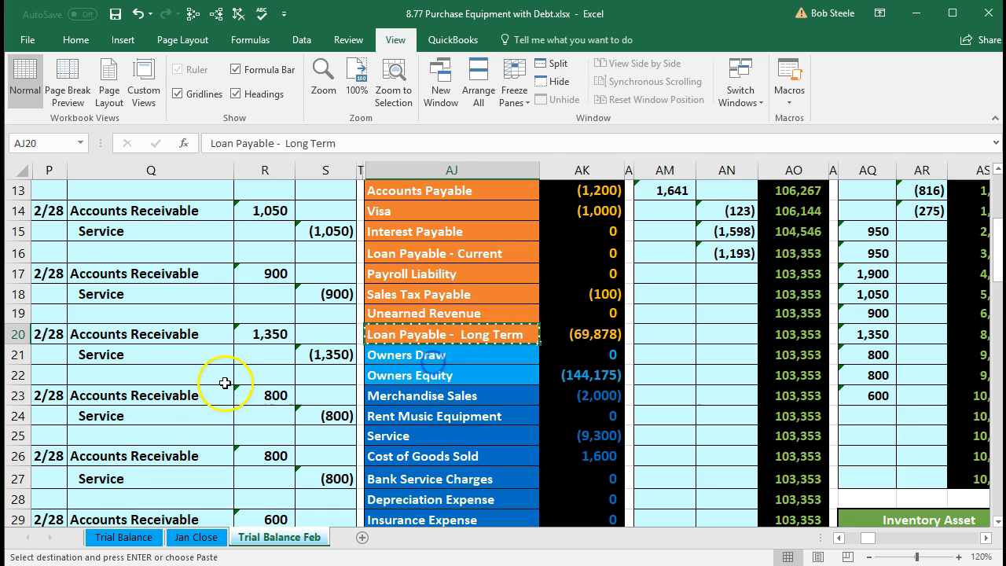
scroll(225, 382, "down", 3)
left_click(174, 411)
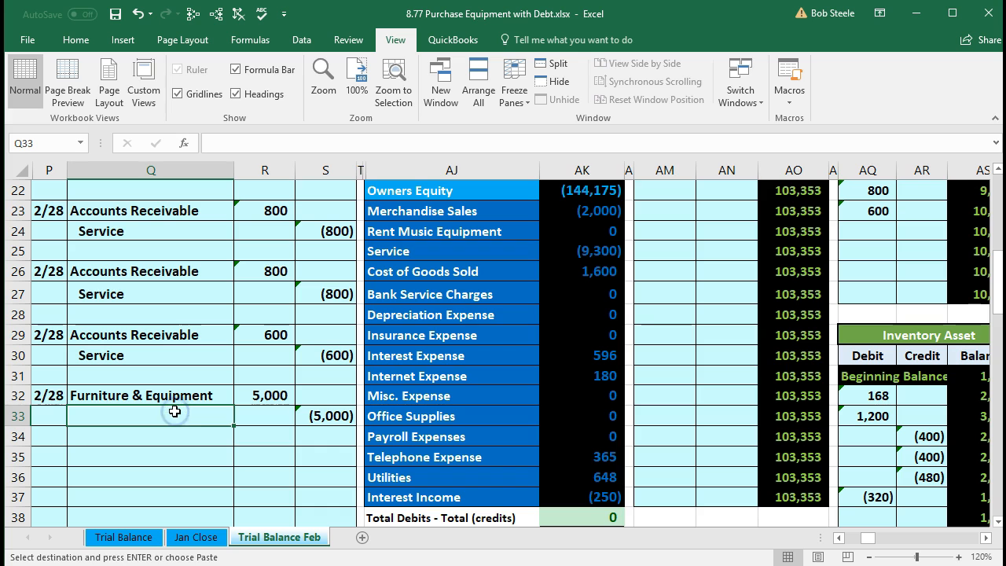
right_click(175, 411)
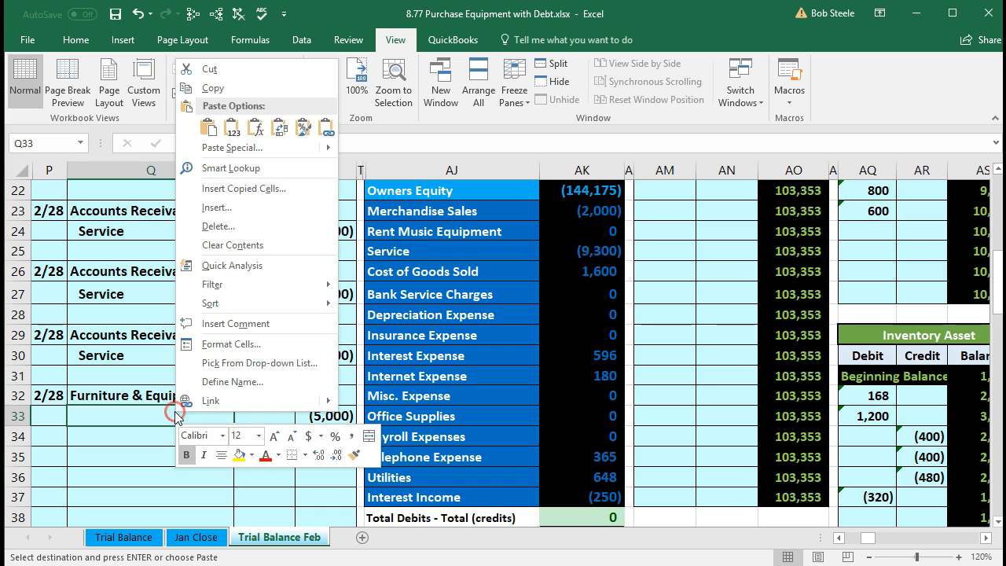
left_click(233, 130)
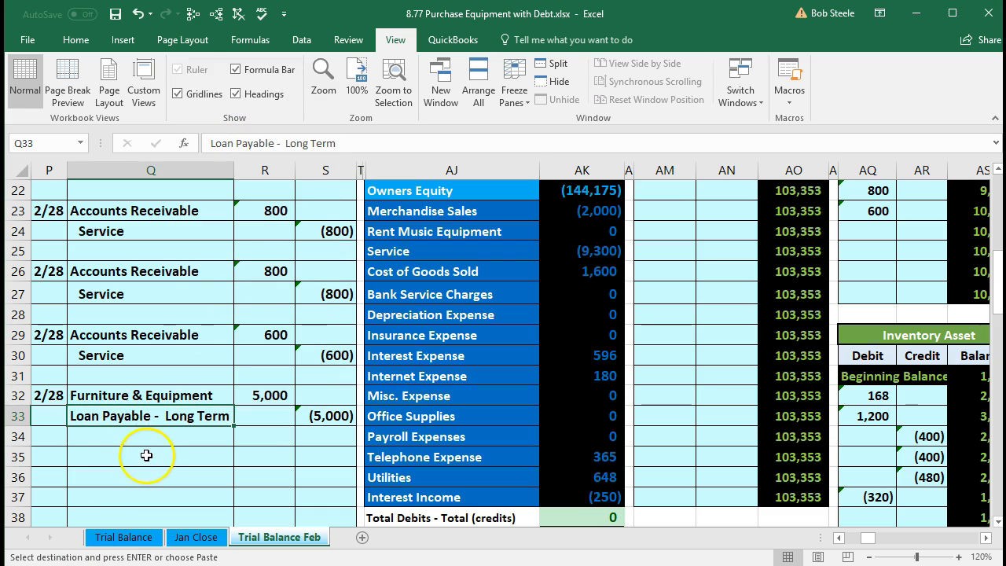
Indent the Loan Payable - Long Term credit account in Q33 and select the whole entry in P32:S33
left_click(76, 40)
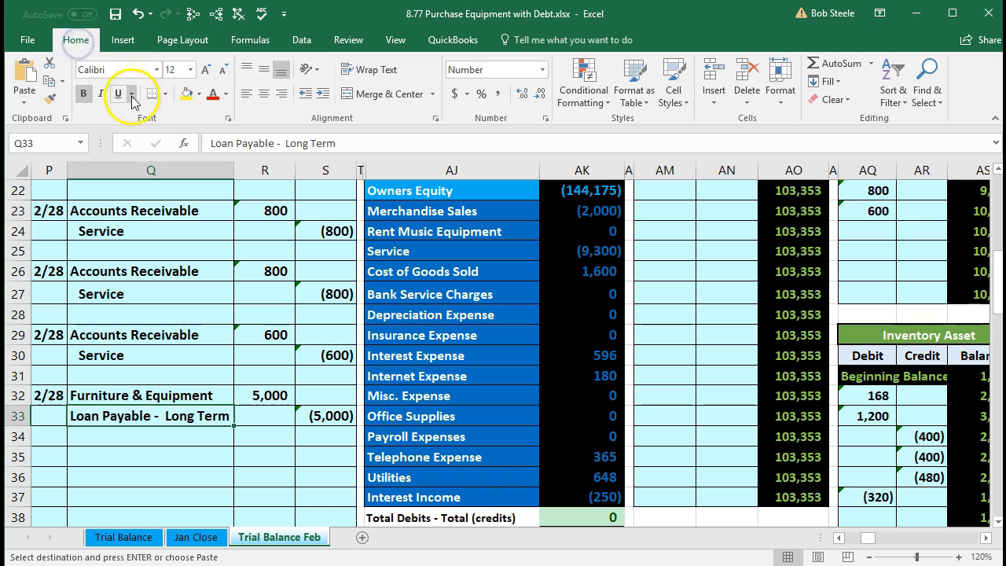
left_click(323, 95)
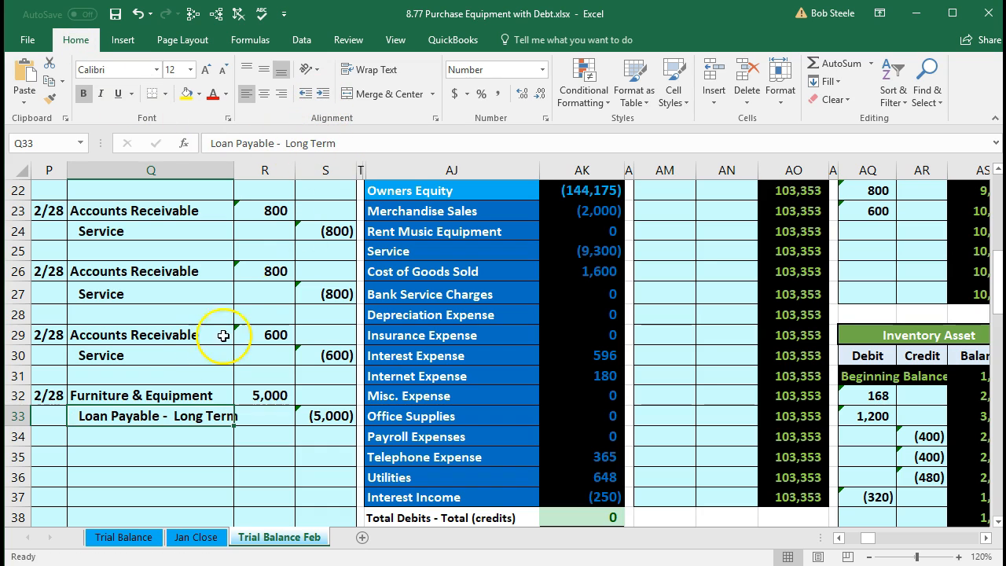
left_click_drag(45, 396, 317, 416)
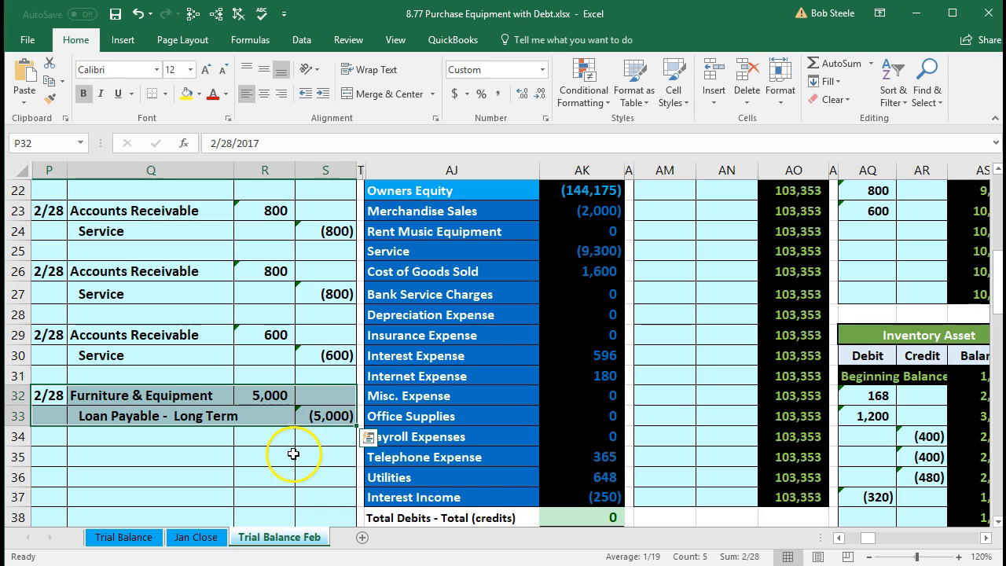
Freeze the panes at AJ1 so the general journal columns stay fixed during sideways scrolling
scroll(294, 454, "up", 7)
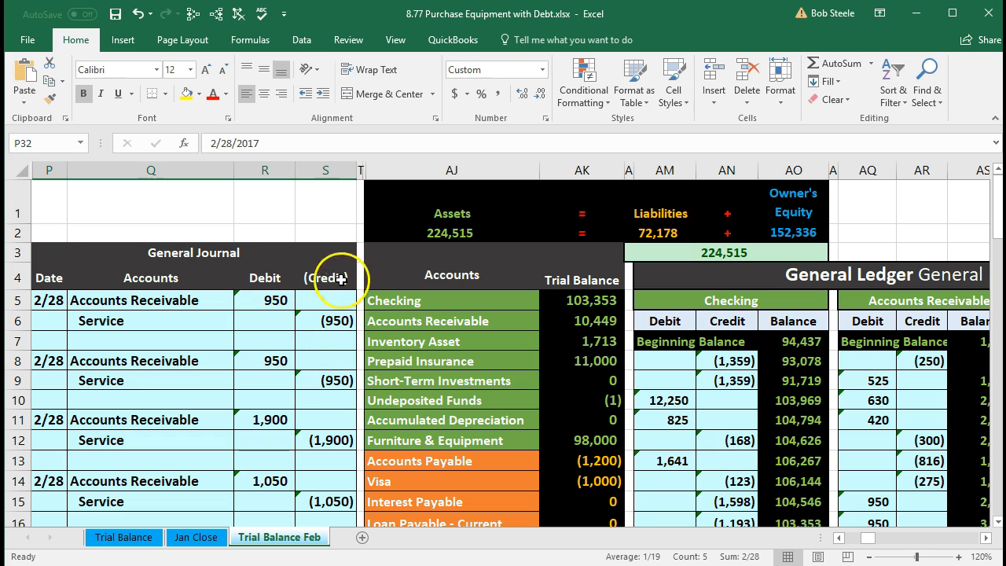
left_click(392, 203)
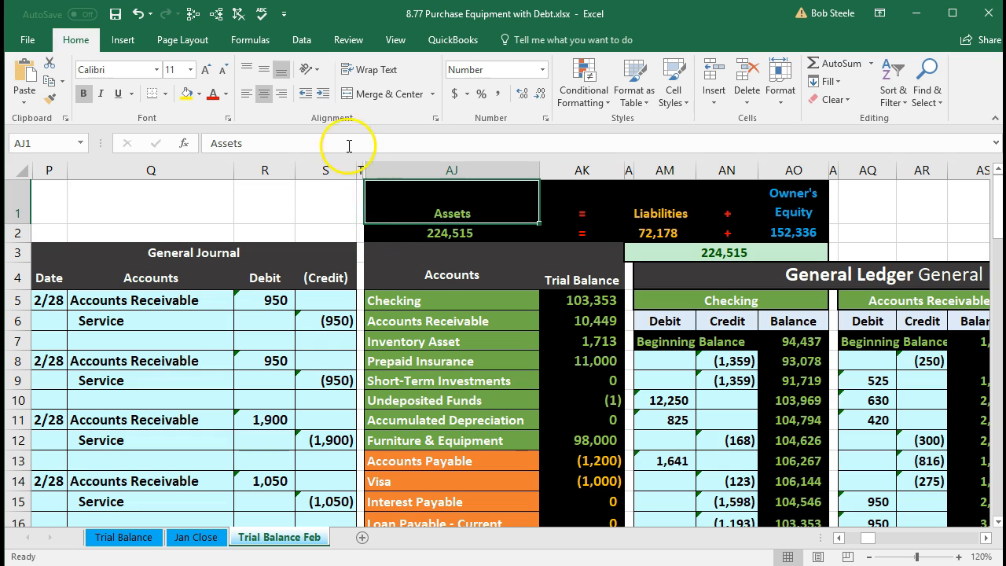
left_click(395, 41)
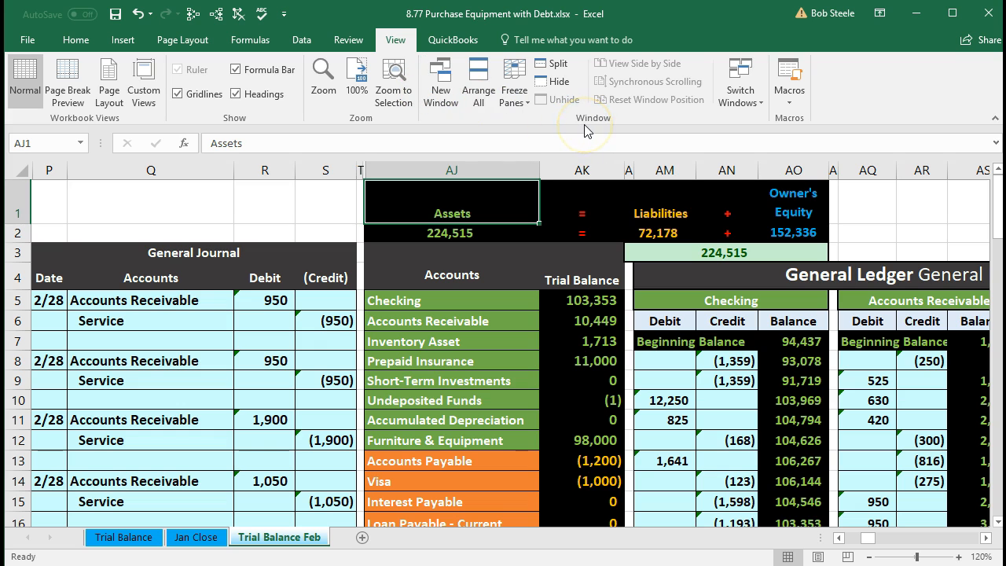
left_click(515, 97)
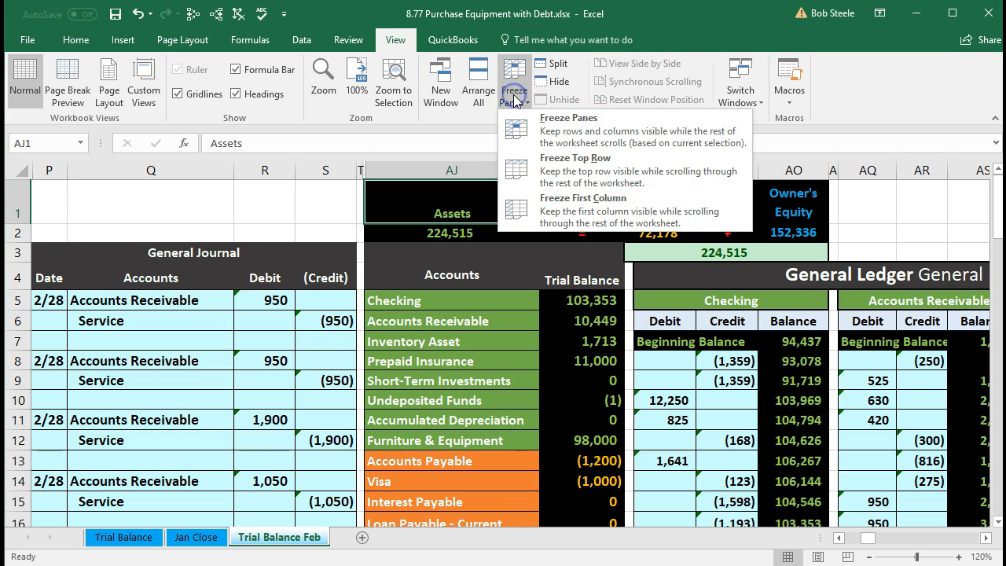
left_click(578, 132)
left_click(350, 365)
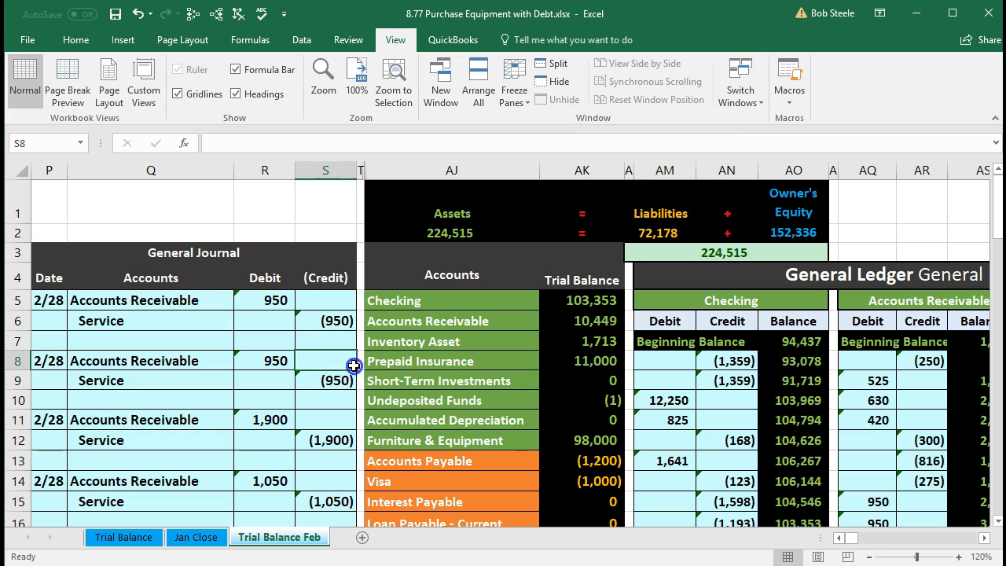
Review the Furniture & Equipment debit line in the journal and the matching account in the trial balance
scroll(353, 365, "down", 7)
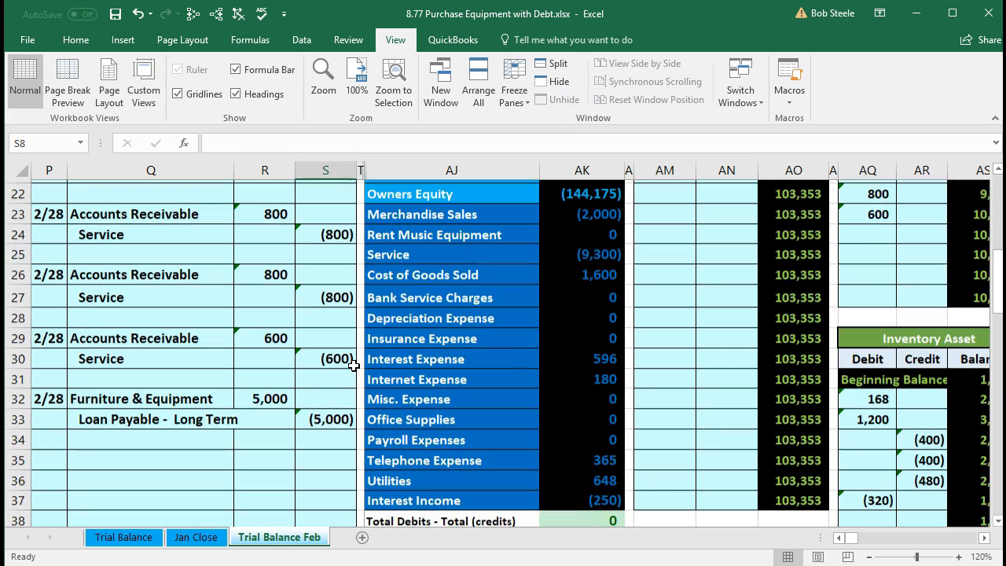
left_click(85, 397)
left_click_drag(206, 388, 265, 391)
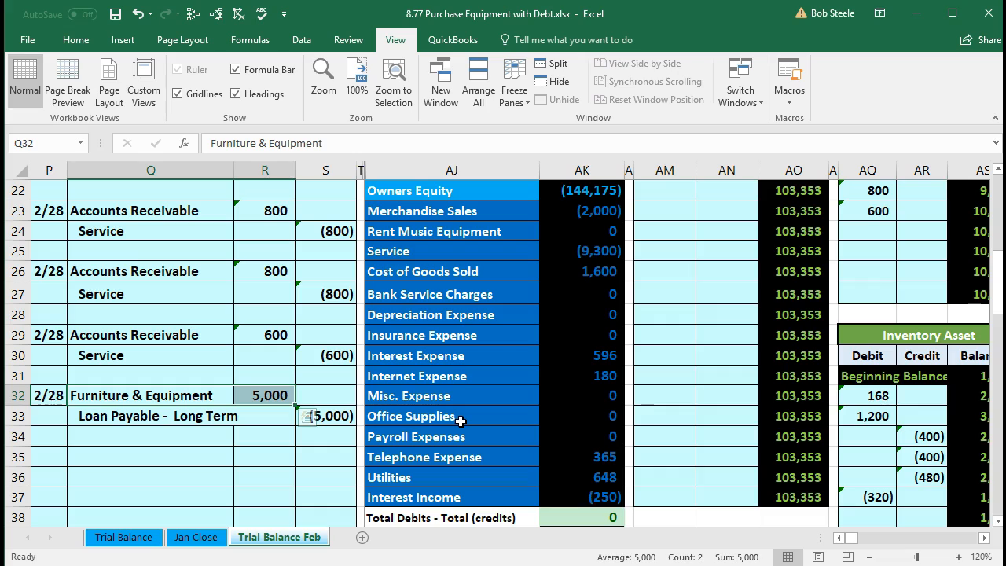
scroll(460, 421, "up", 7)
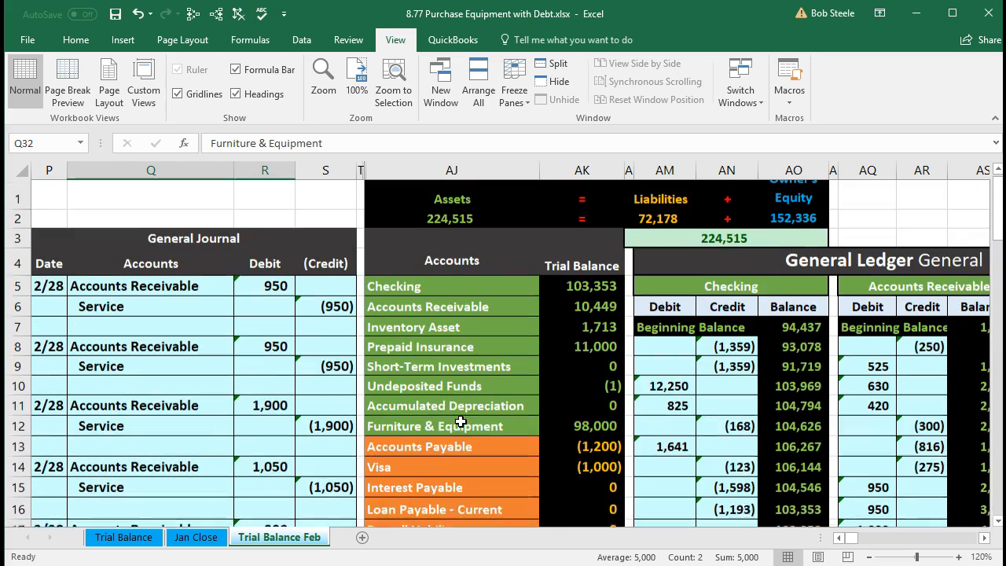
left_click_drag(464, 438, 557, 436)
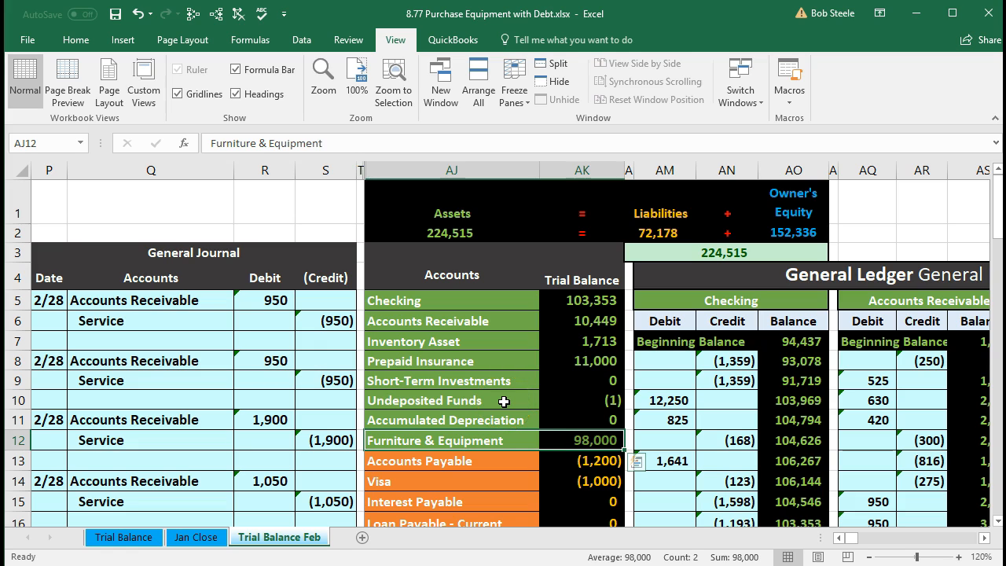
Post the equipment debit in AY8 of the Furniture & Equipment ledger account as a formula linked to journal cell R32
key("Right")
key("Right")
key("Right")
key("Right")
key("Right")
key("Right")
key("Right")
key("Right")
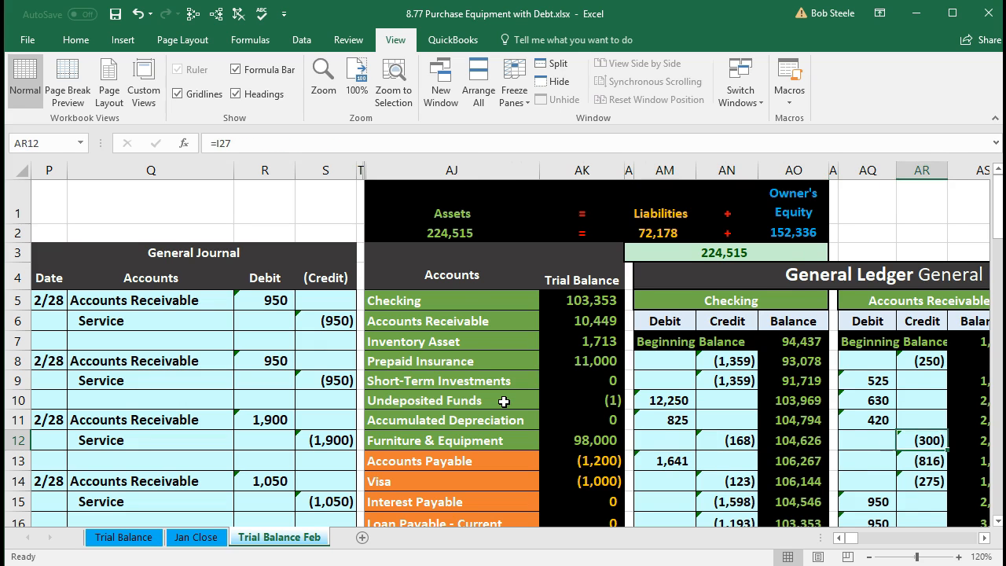
key("Right")
key("Right")
key("Right")
key("Right")
key("Right")
key("Right")
key("Right")
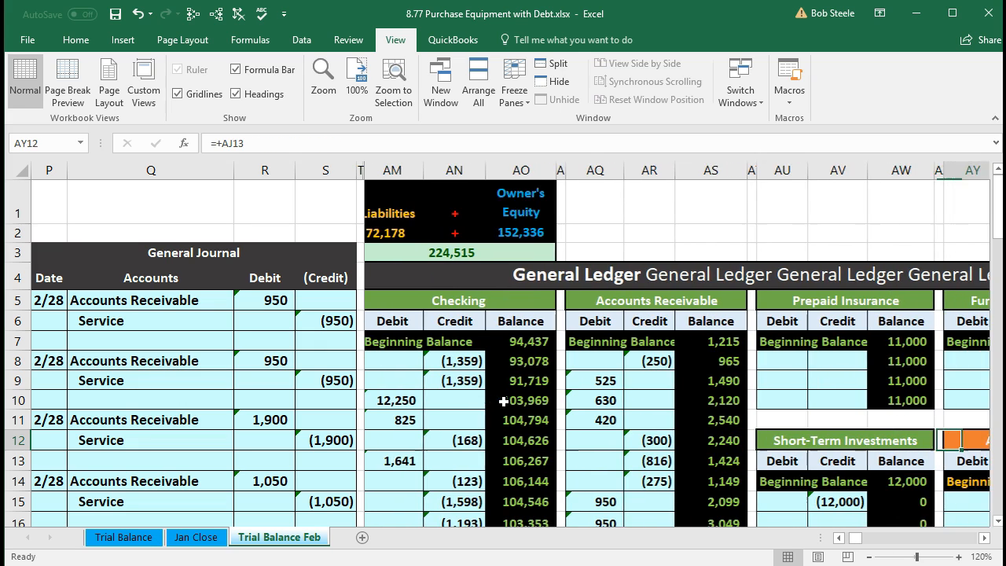
key("Right")
key("Right")
key("Right")
key("Right")
key("Right")
key("Right")
key("Right")
key("Right")
key("Right")
key("Right")
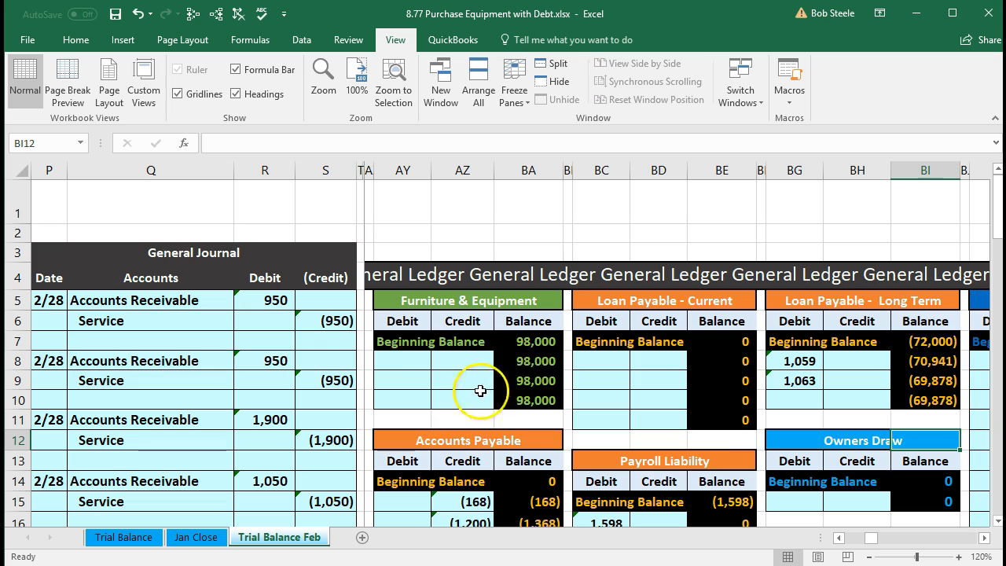
left_click(413, 353)
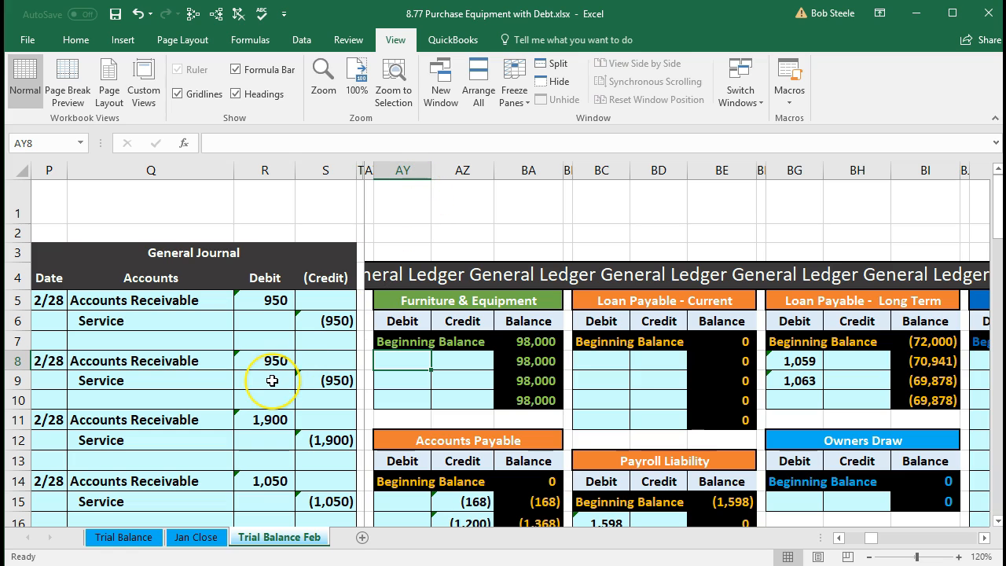
scroll(272, 380, "down", 7)
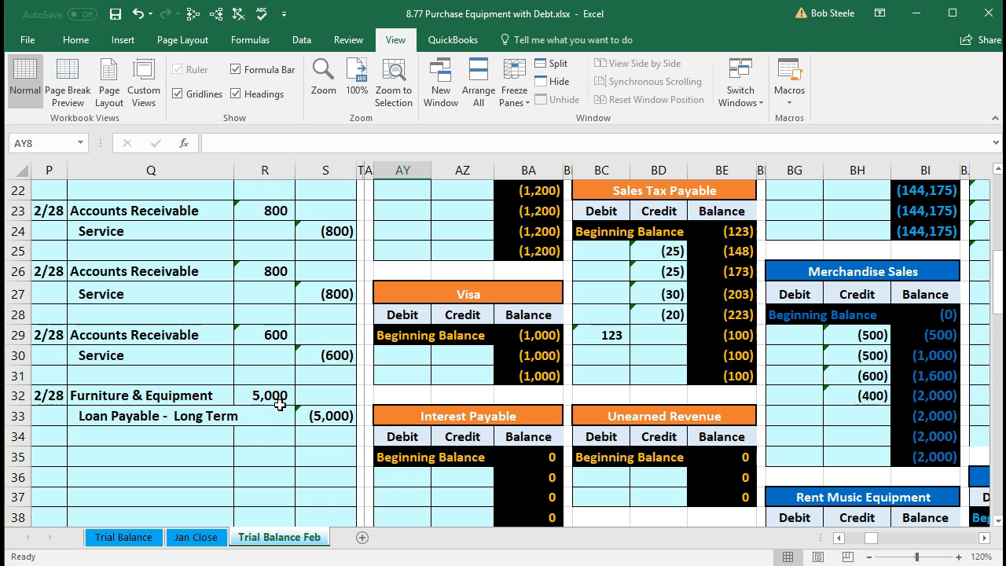
scroll(299, 404, "up", 6)
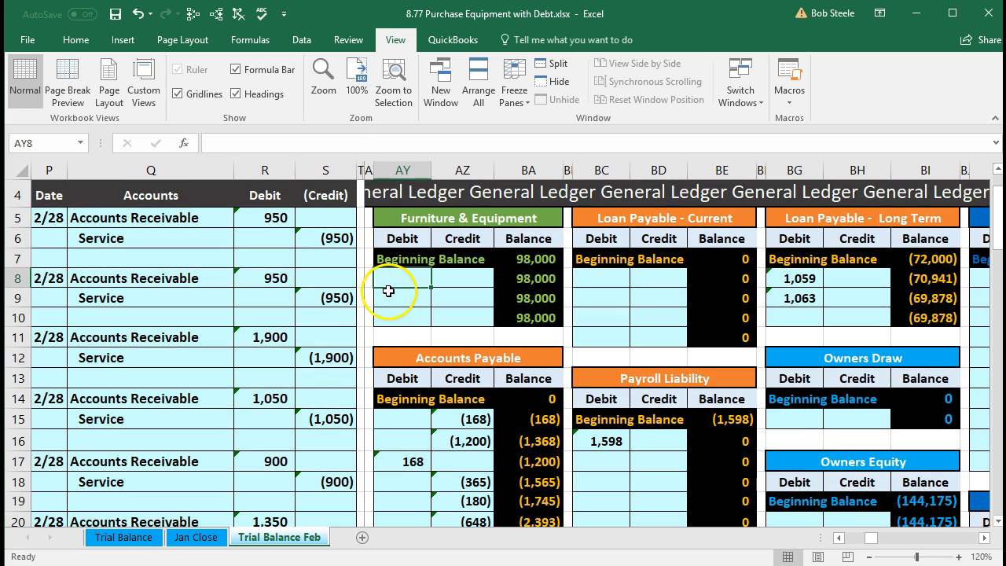
scroll(342, 350, "down", 5)
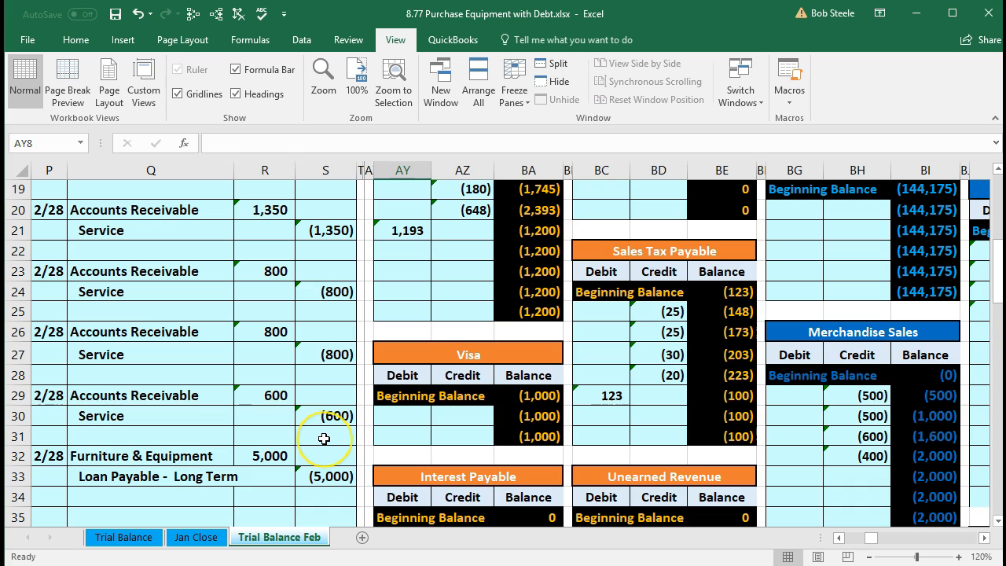
scroll(324, 438, "up", 6)
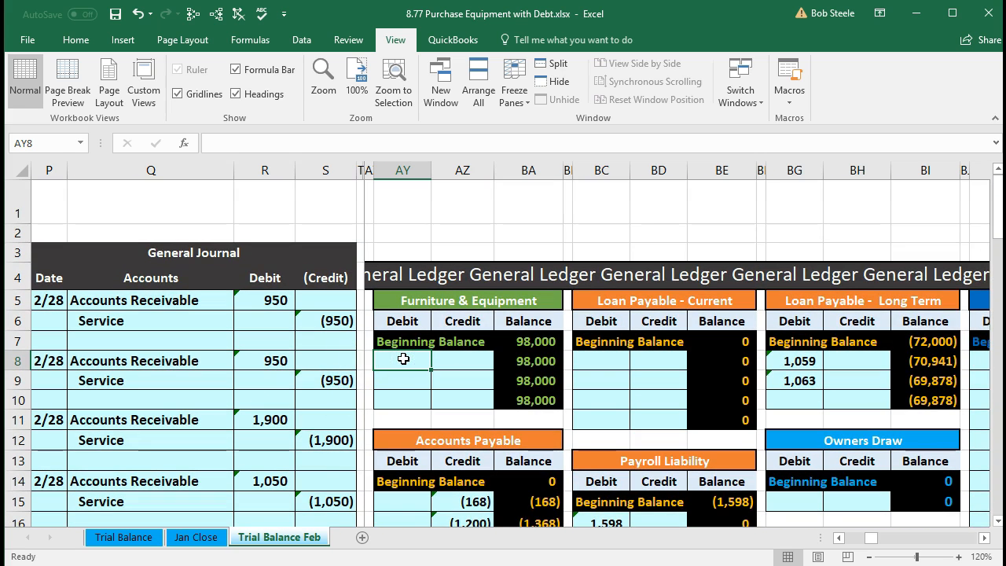
type("=")
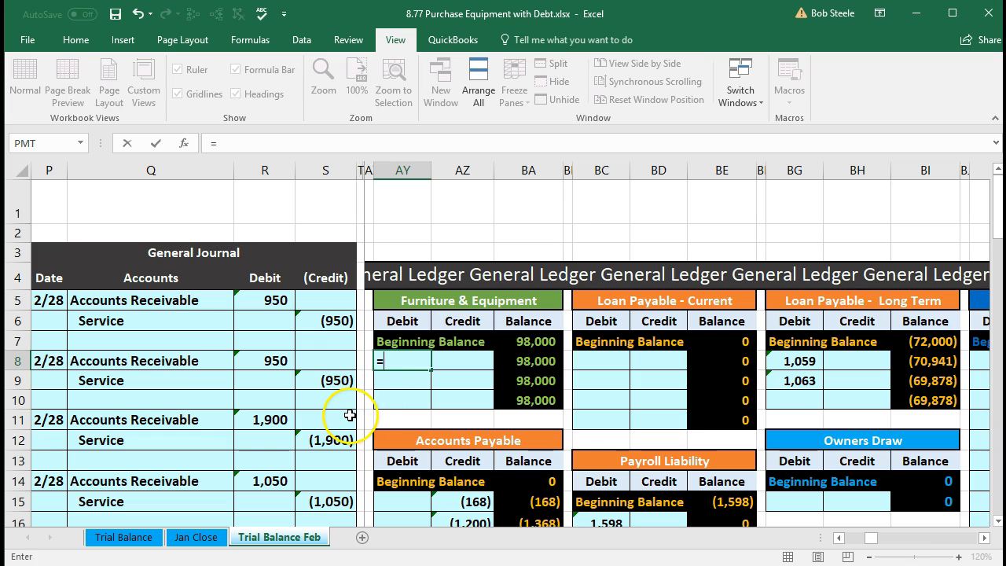
scroll(349, 415, "down", 6)
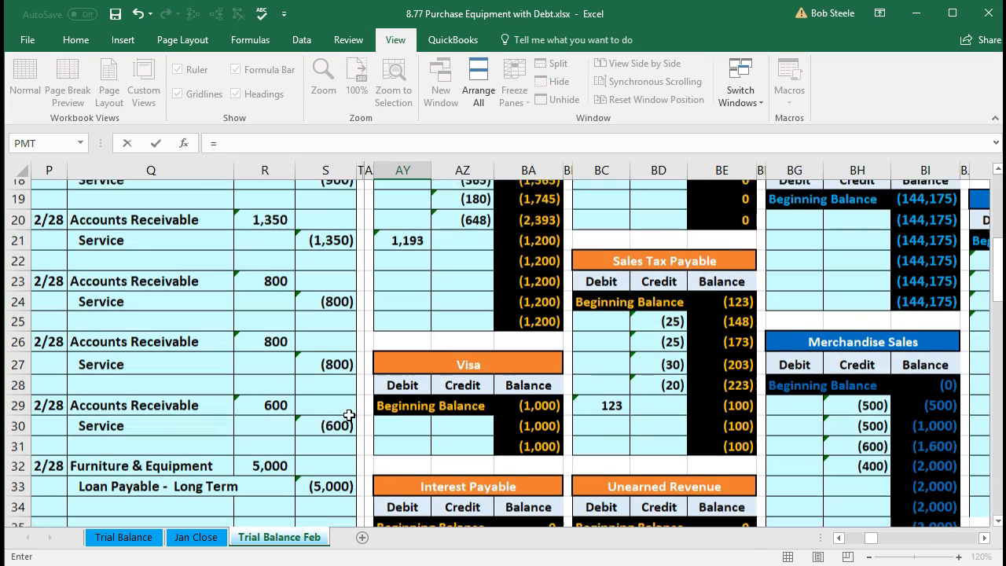
left_click(265, 456)
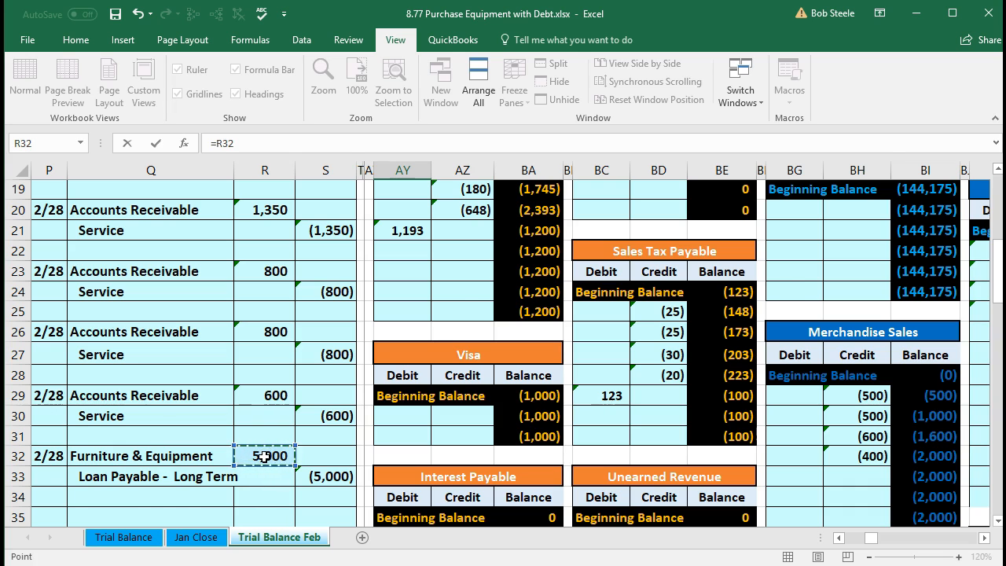
key("Return")
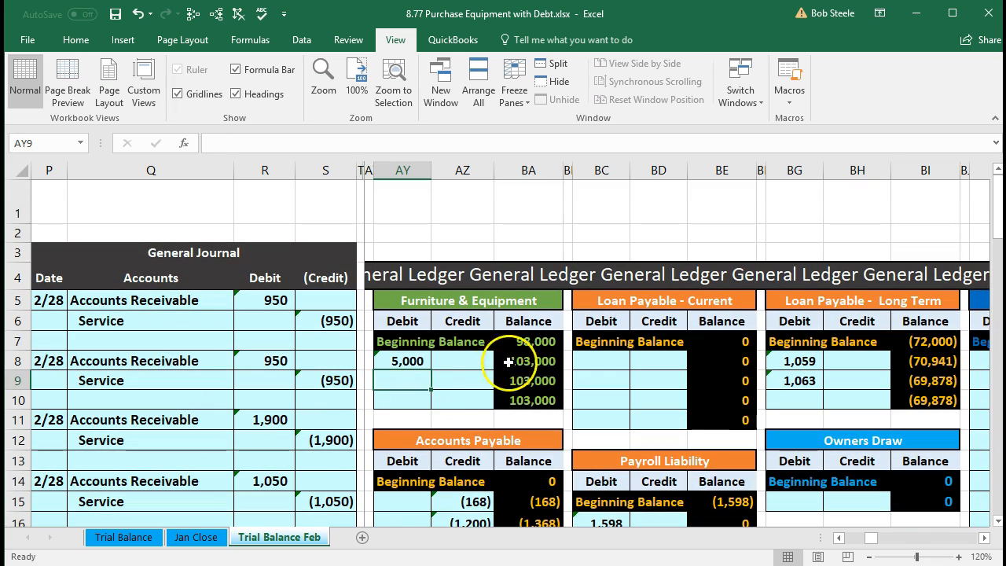
Examine the Furniture & Equipment running balance in BA8 and the account's balance in the trial balance
left_click(509, 362)
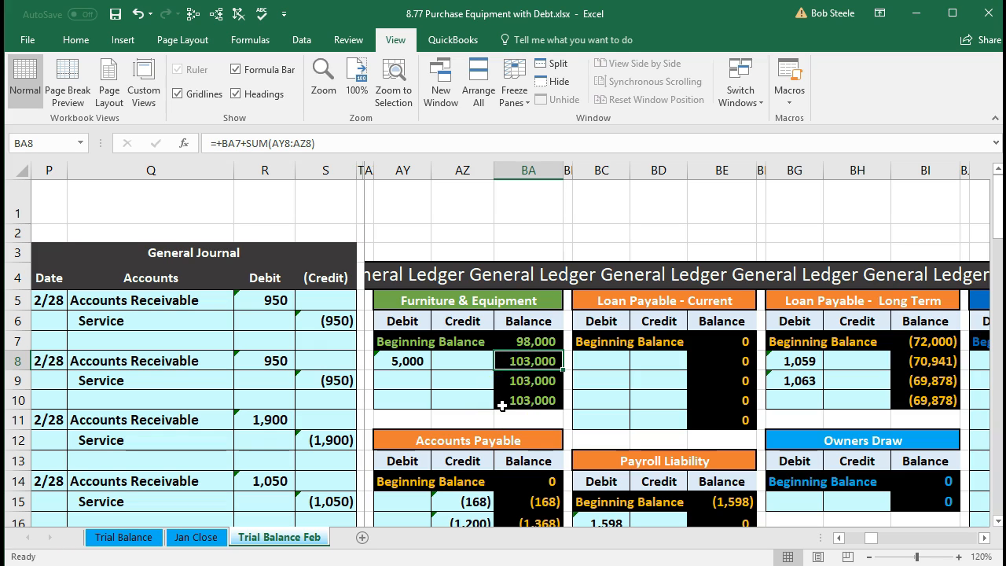
key("Left")
key("Left")
key("Left")
key("Left")
key("Left")
key("Left")
key("Left")
key("Left")
key("Left")
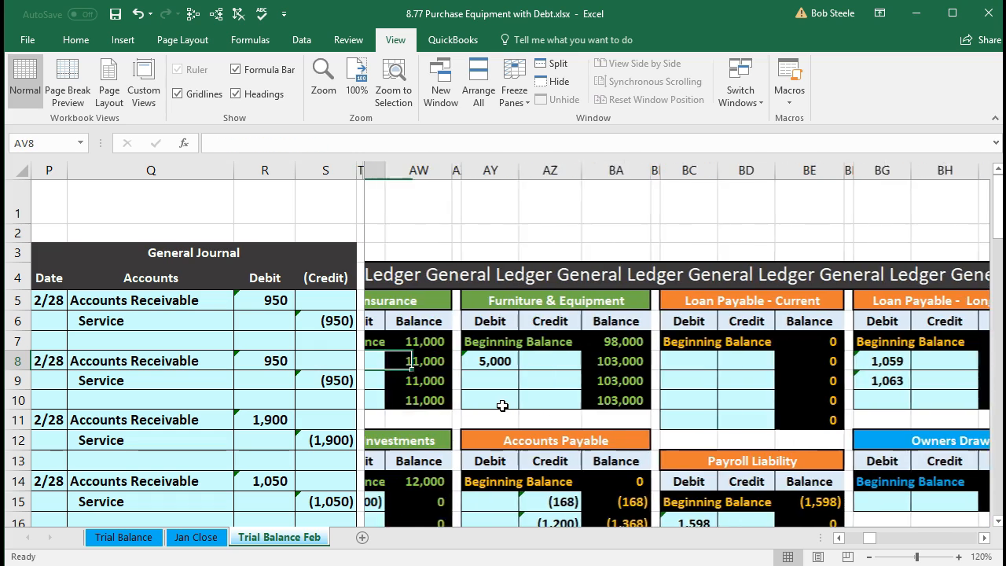
key("Left")
key("Left")
key("Left")
key("Left")
key("Left")
key("Left")
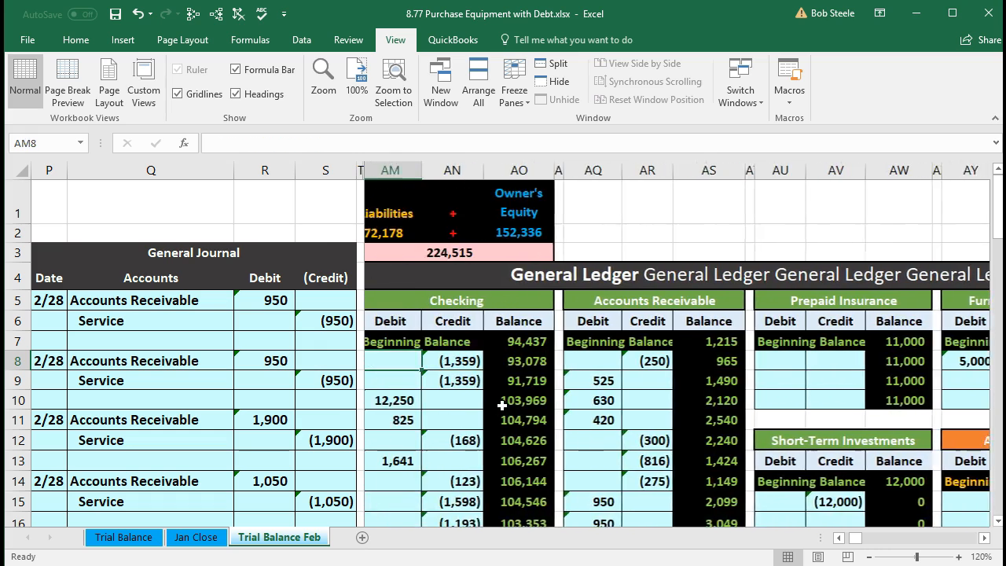
scroll(502, 405, "down", 1)
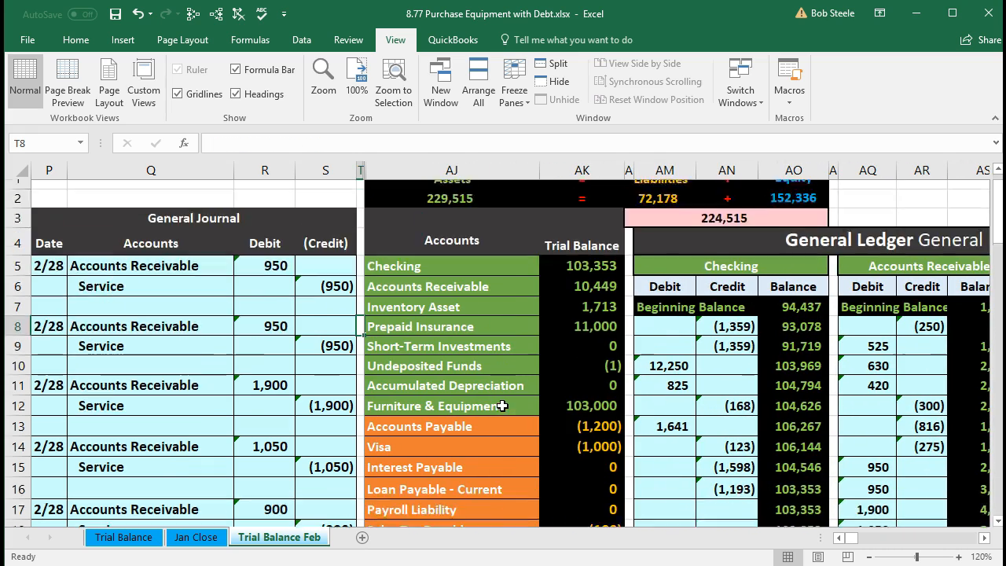
left_click(575, 360)
Examine the total debits less credits in AK38 and the net income in AK39
scroll(483, 396, "down", 8)
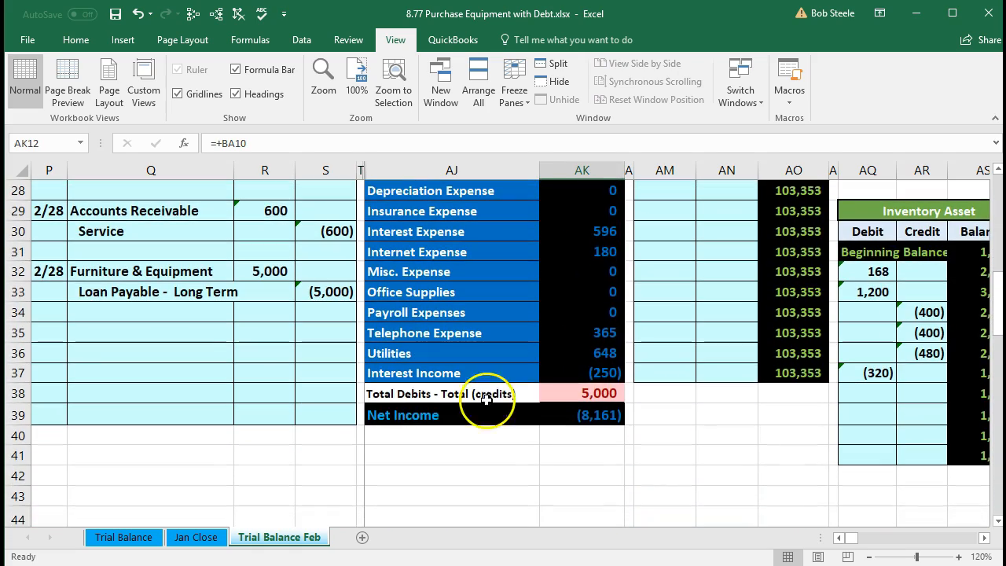
left_click(552, 393)
left_click(551, 416)
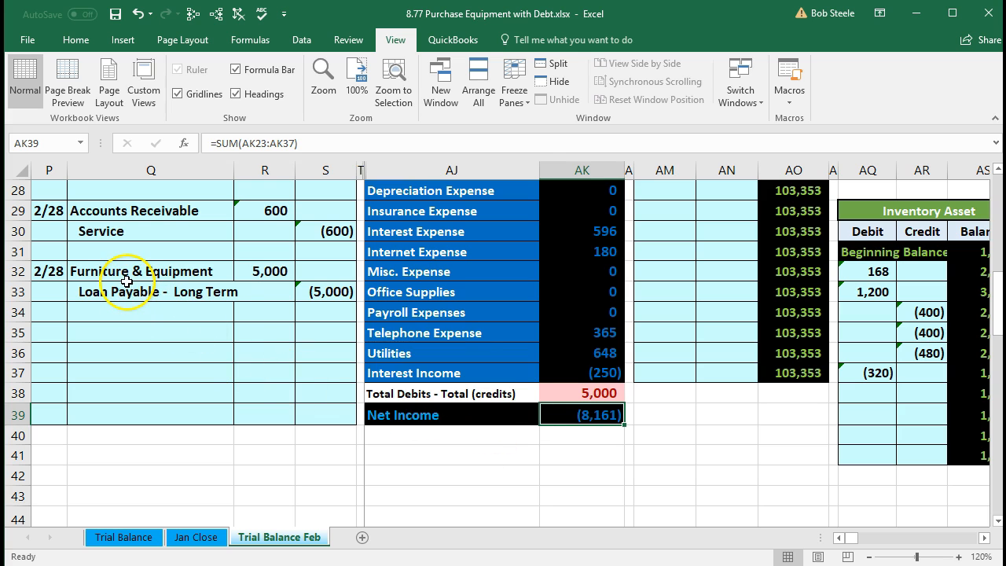
Review the entry's debit and credit lines in the journal and find Loan Payable - Long Term in the trial balance
left_click_drag(126, 279, 245, 273)
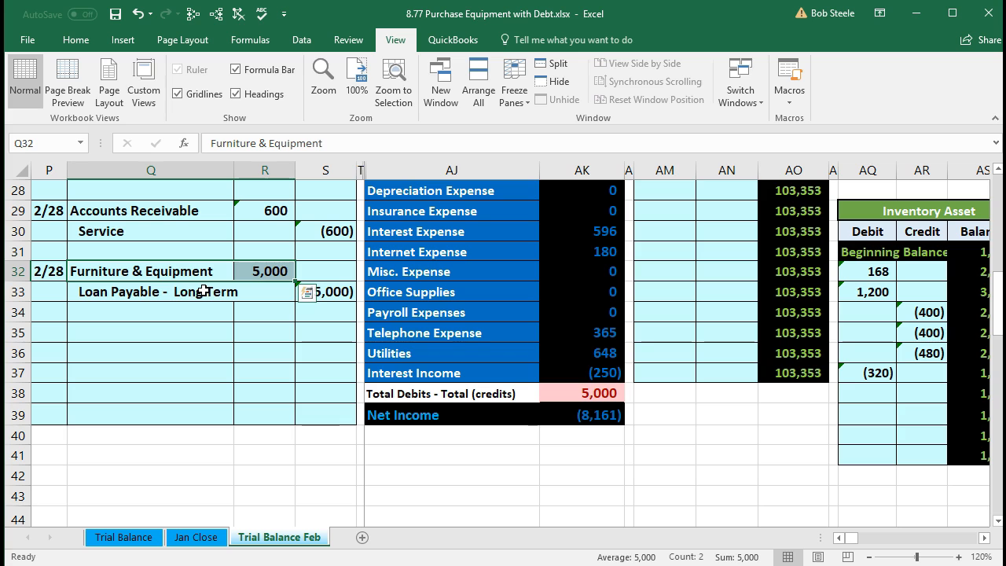
left_click_drag(202, 292, 299, 293)
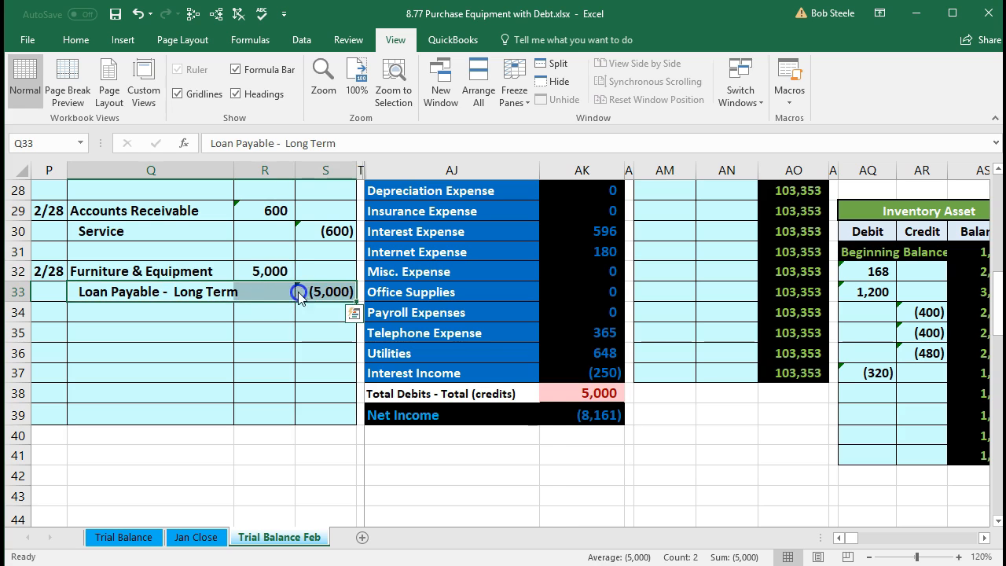
scroll(380, 411, "up", 4)
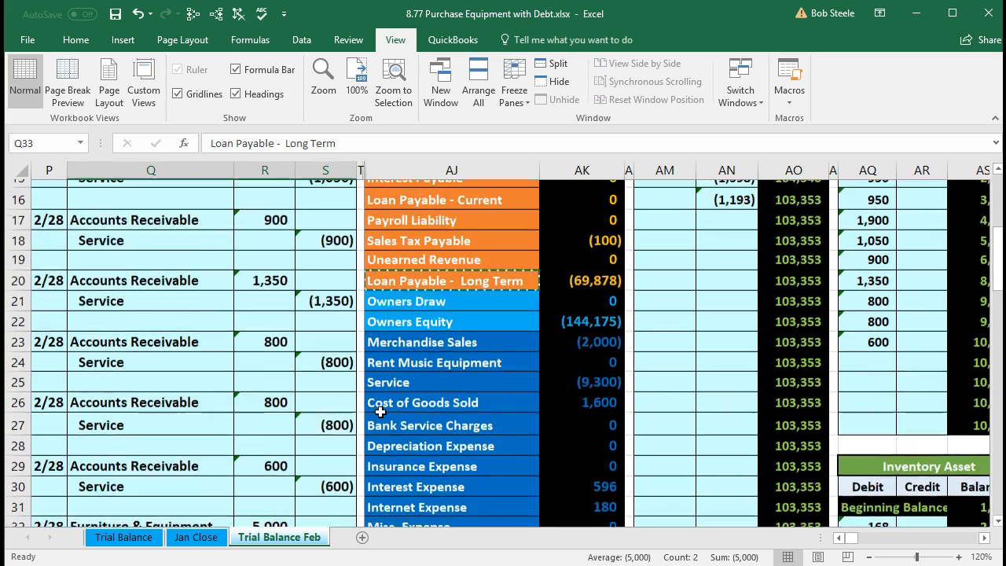
scroll(380, 411, "up", 1)
scroll(380, 412, "up", 1)
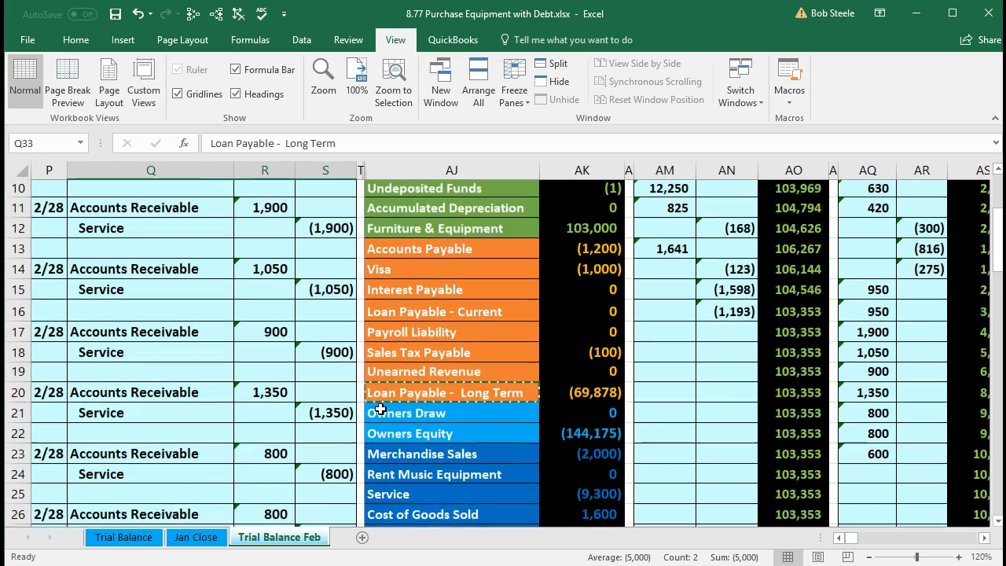
left_click(419, 395)
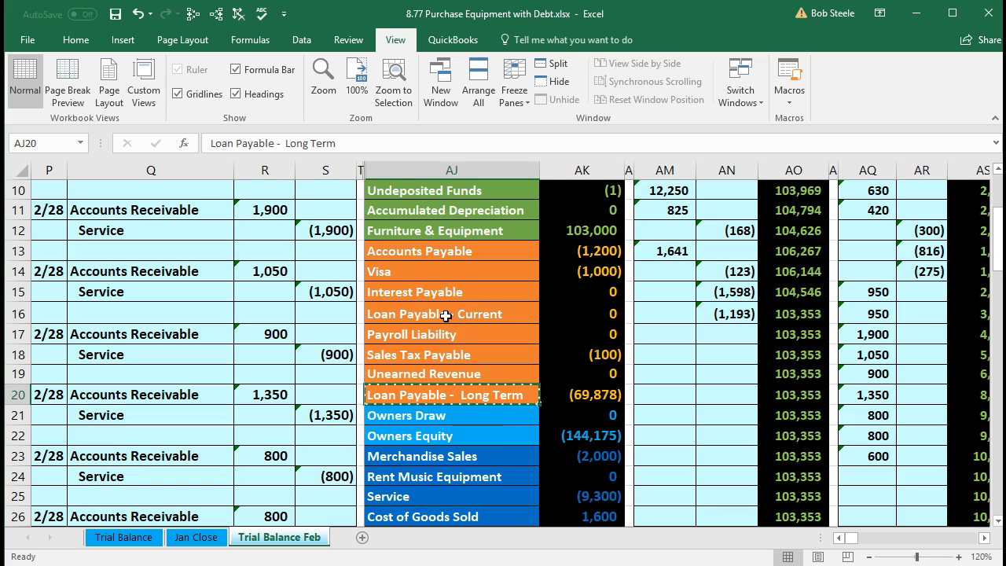
Find the Loan Payable - Long Term account in the general ledger and select its empty credit cell BH10
key("Right")
key("Right")
key("Right")
key("Right")
key("Right")
key("Right")
key("Right")
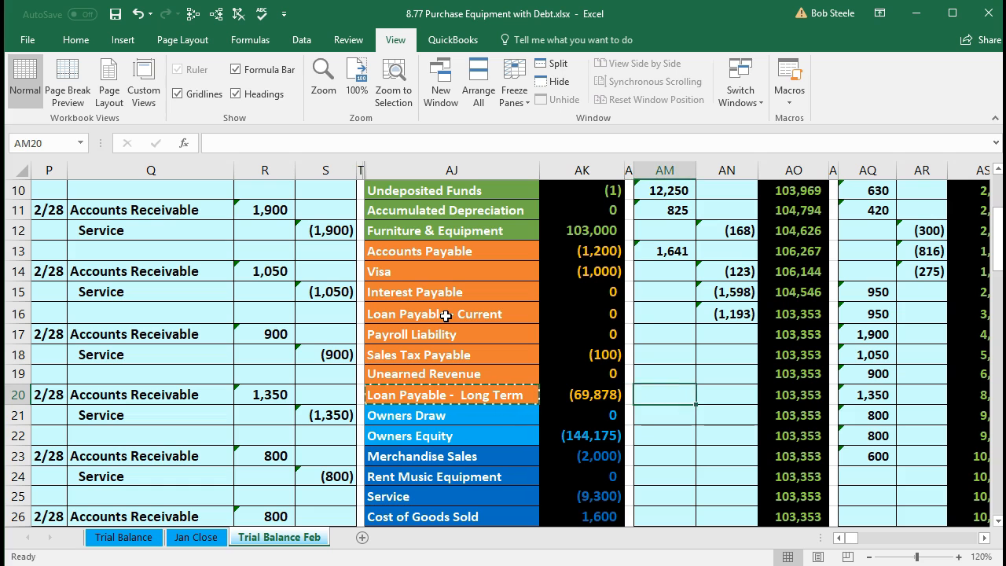
key("Right")
key("Right")
key("Right")
key("Right")
key("Right")
key("Right")
key("Right")
key("Right")
key("Right")
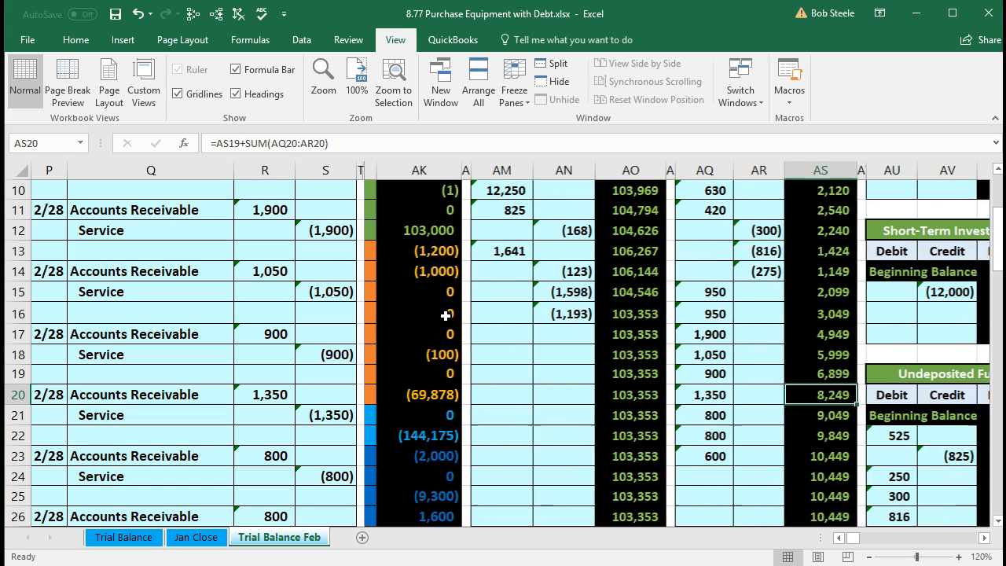
key("Right")
key("Right")
key("Right")
key("Right")
key("Right")
key("Right")
key("Right")
key("Right")
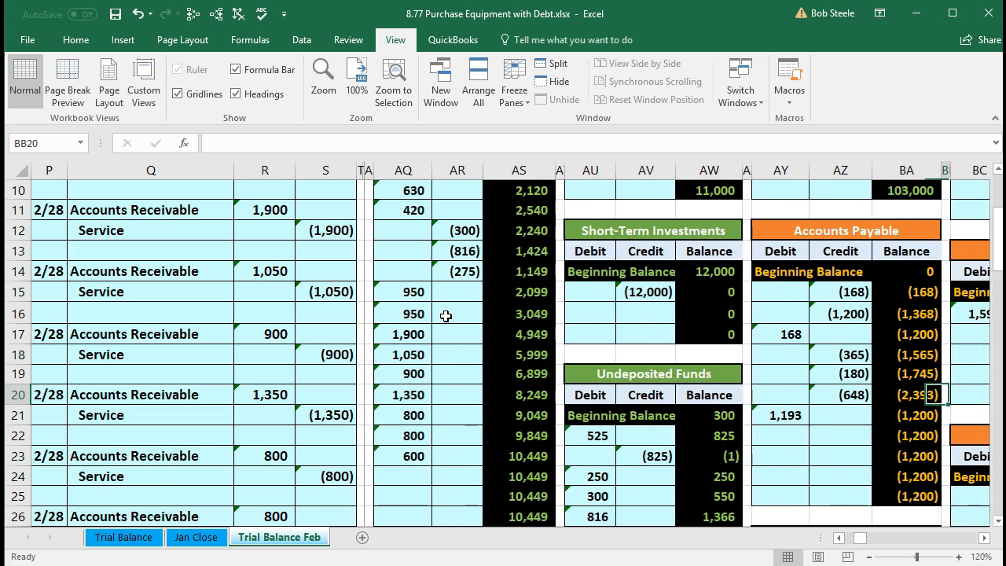
key("Right")
key("Left")
key("Left")
key("Left")
key("Down")
key("Down")
key("Down")
key("Down")
key("Down")
key("Down")
key("Down")
key("Down")
key("Down")
key("Down")
key("Down")
key("Down")
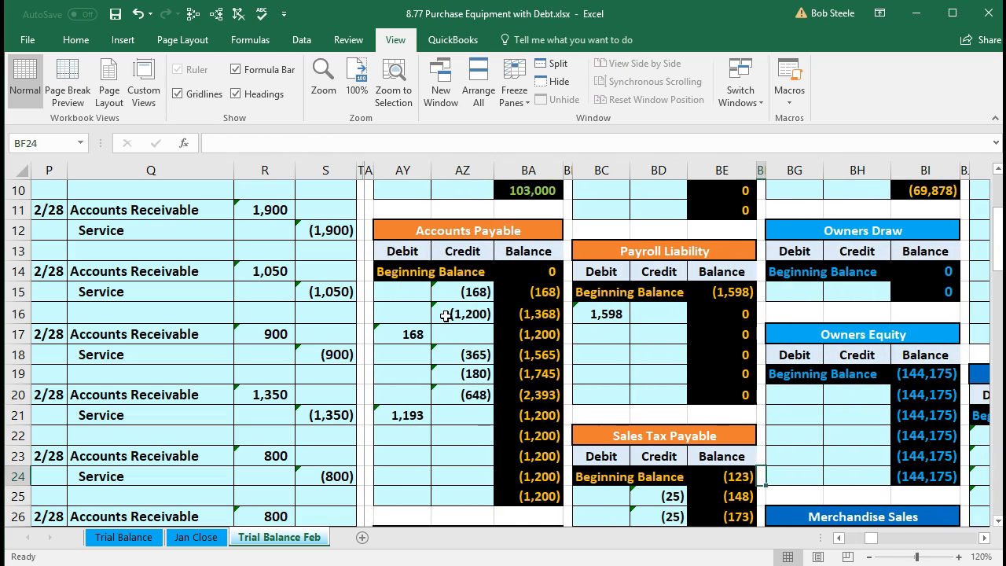
key("Down")
key("Down")
key("Down")
key("Down")
key("Down")
key("Down")
key("Down")
key("Down")
key("Down")
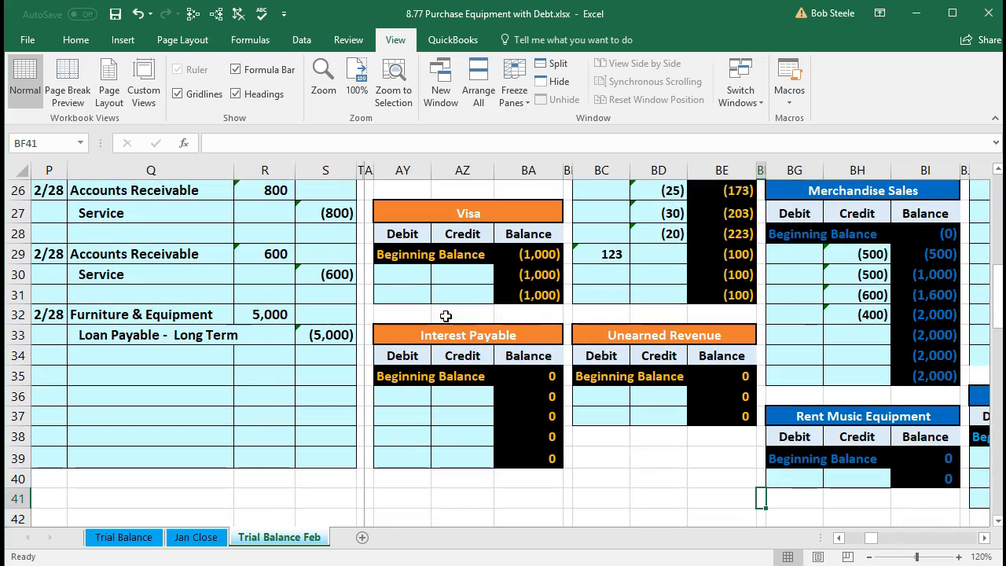
scroll(773, 309, "up", 8)
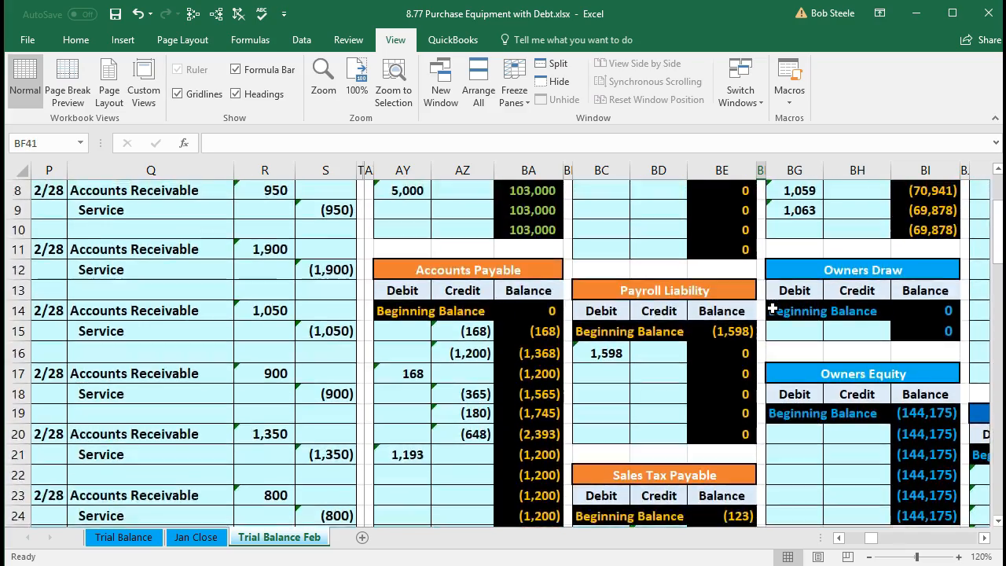
scroll(773, 309, "down", 1)
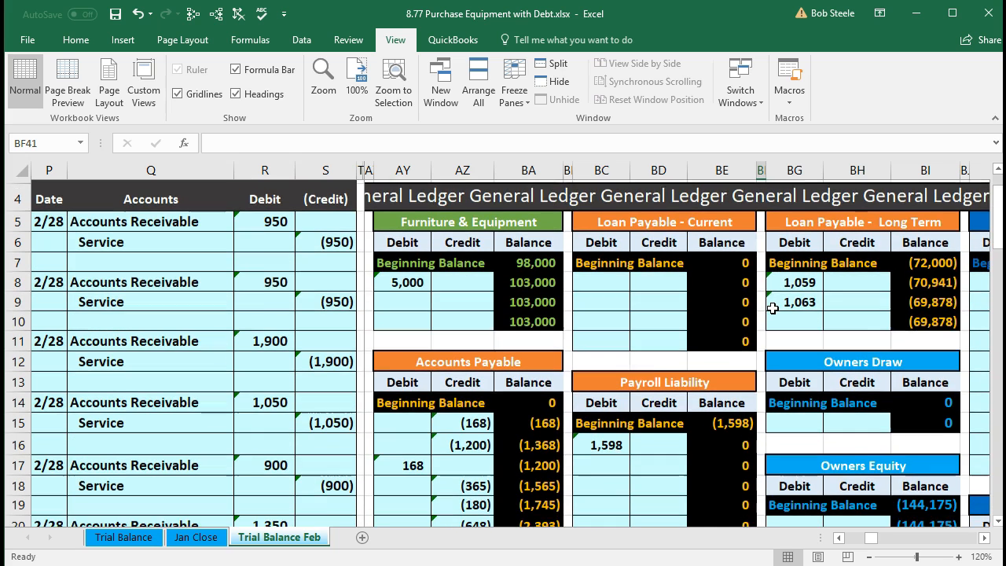
left_click(797, 317)
left_click(849, 312)
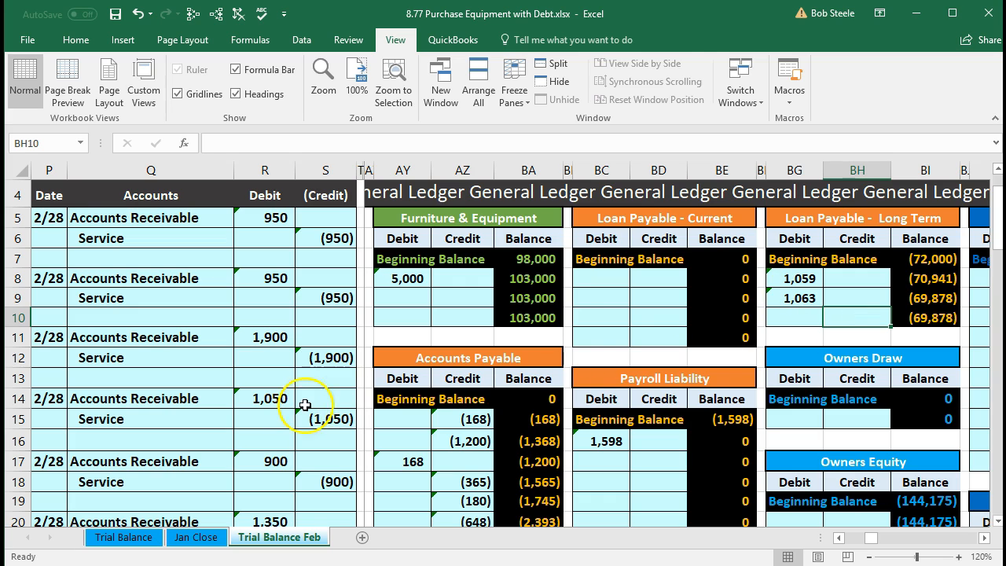
Review the Loan Payable - Long Term ledger account against the entry's credit line in the journal
key("Right")
key("Right")
key("Right")
key("Right")
key("Right")
key("Right")
key("Right")
key("Right")
key("Right")
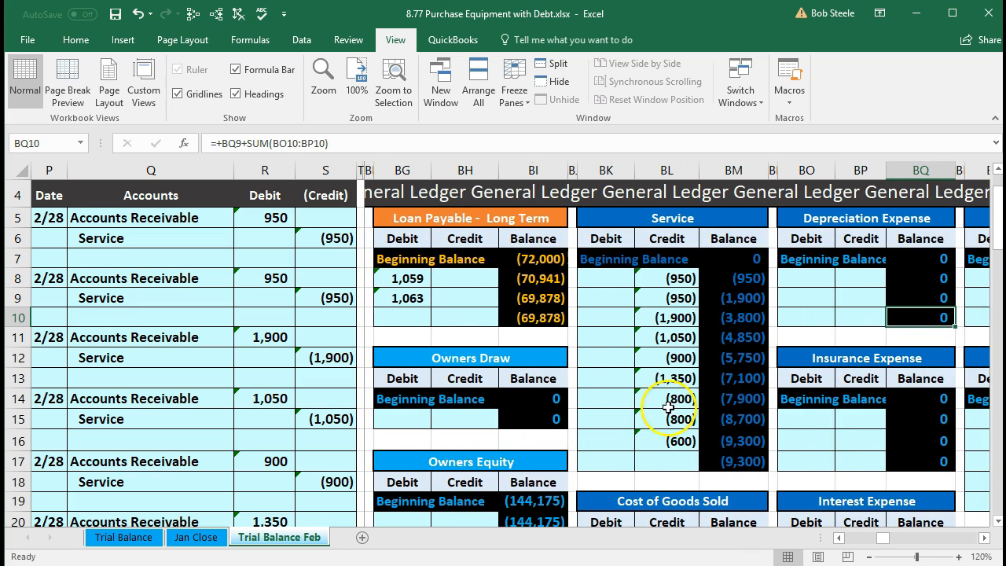
left_click(482, 320)
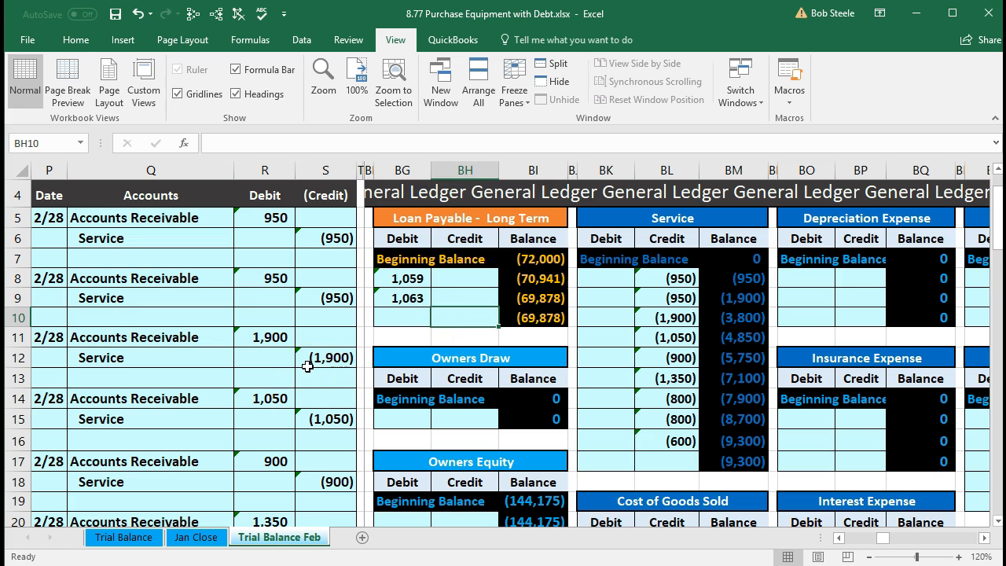
scroll(307, 367, "down", 7)
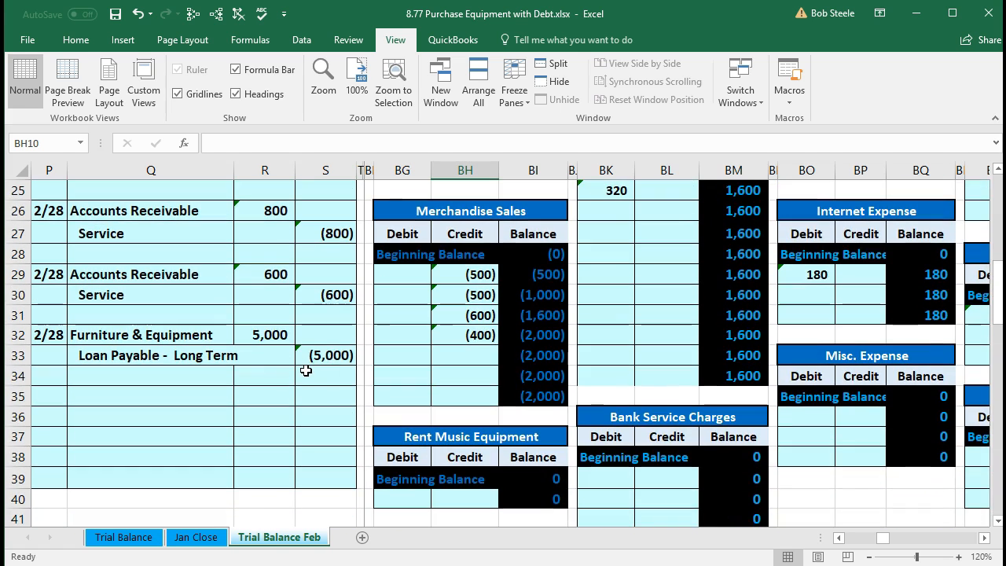
scroll(312, 364, "up", 6)
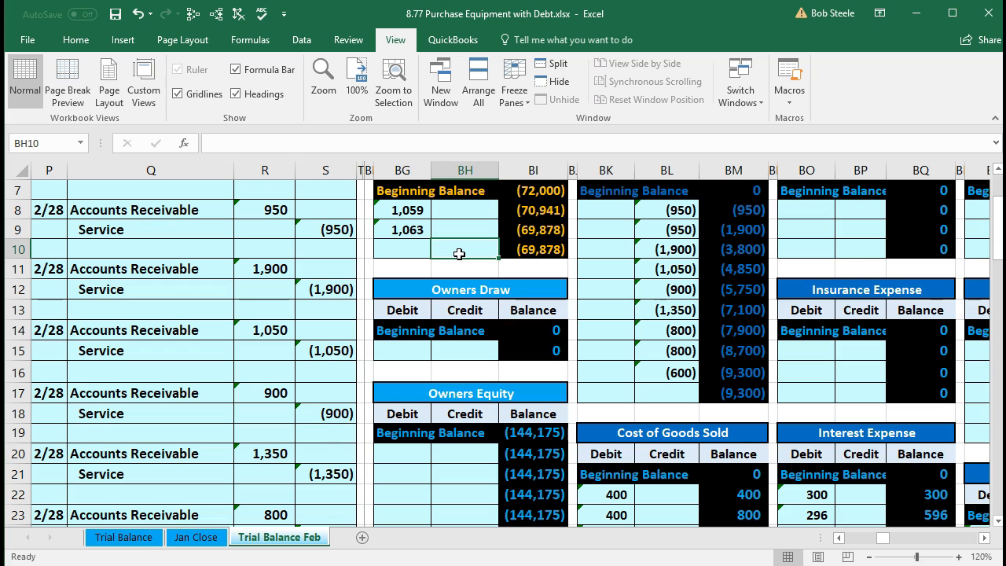
scroll(332, 428, "down", 4)
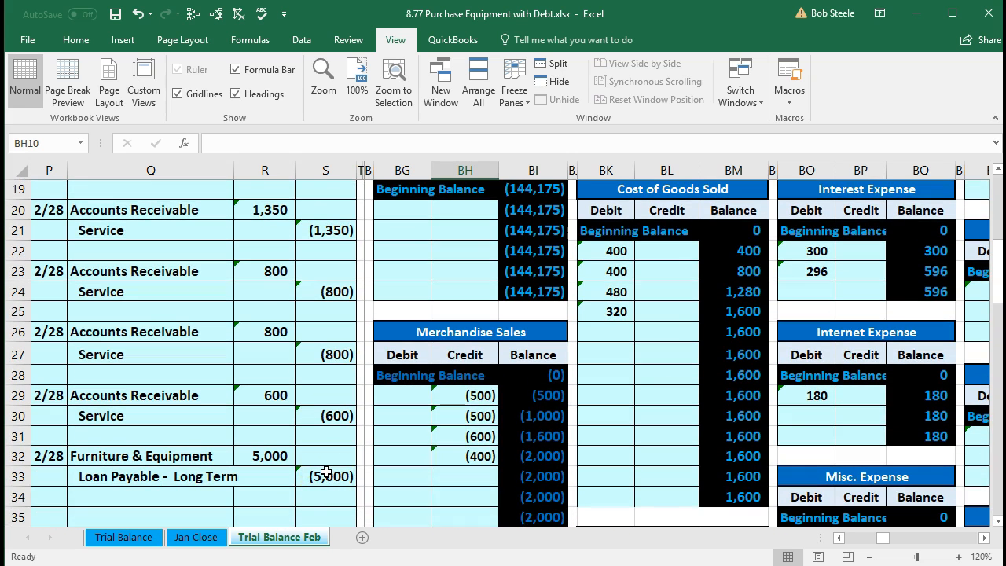
scroll(331, 458, "up", 5)
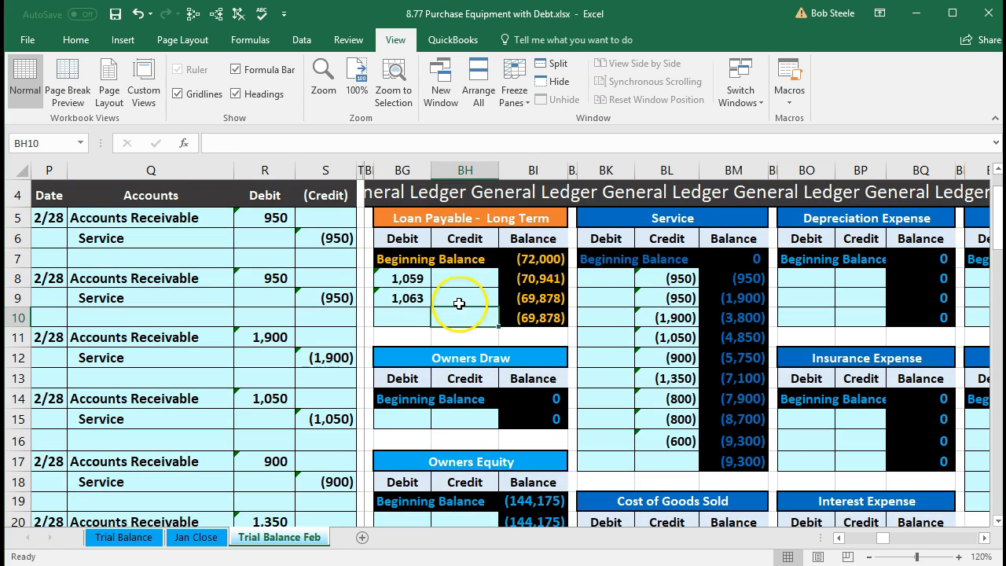
Post the loan credit in BH10 of the Loan Payable - Long Term ledger account as a formula linked to journal cell S33
left_click(458, 321)
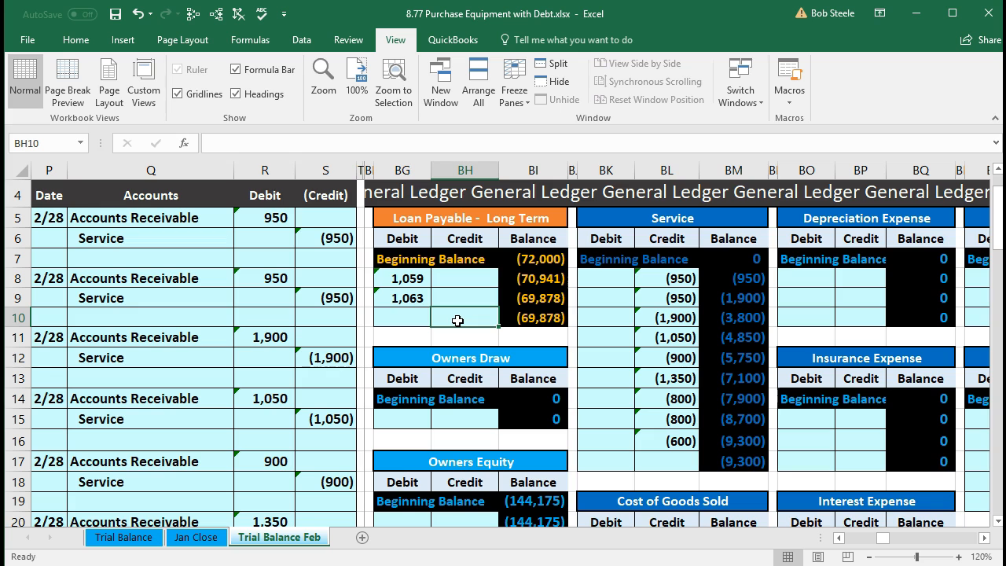
type("=")
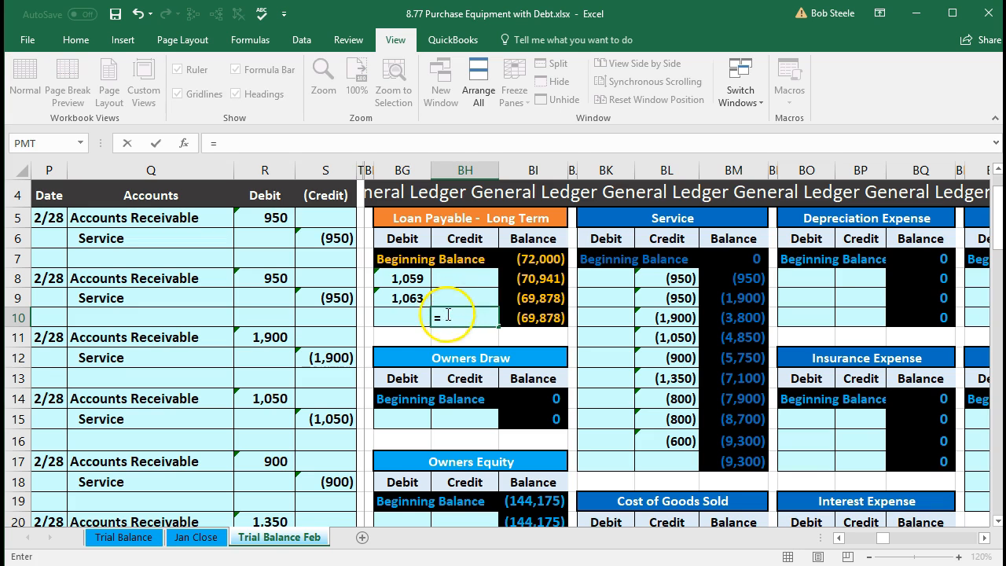
scroll(341, 410, "down", 2)
scroll(341, 410, "down", 5)
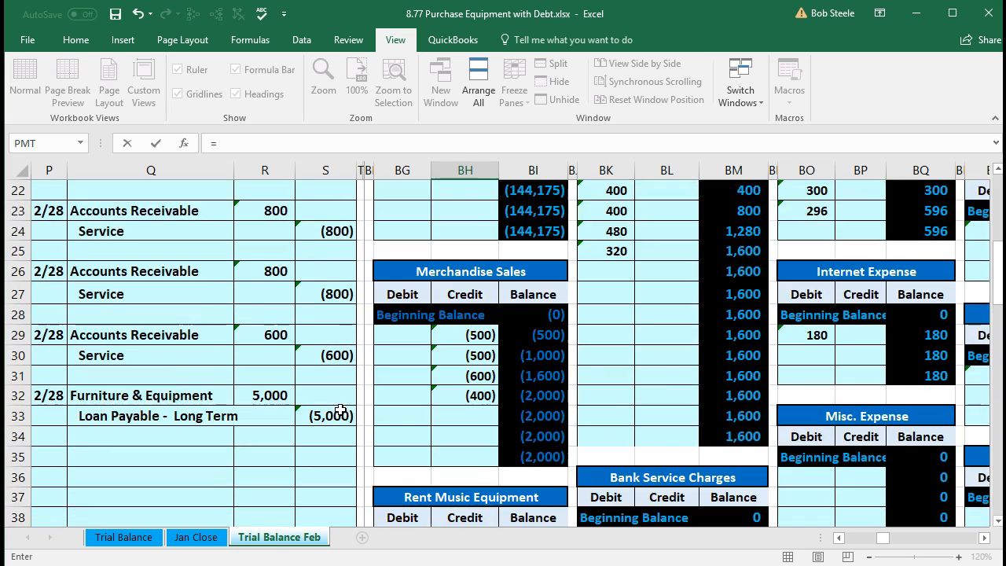
left_click(329, 358)
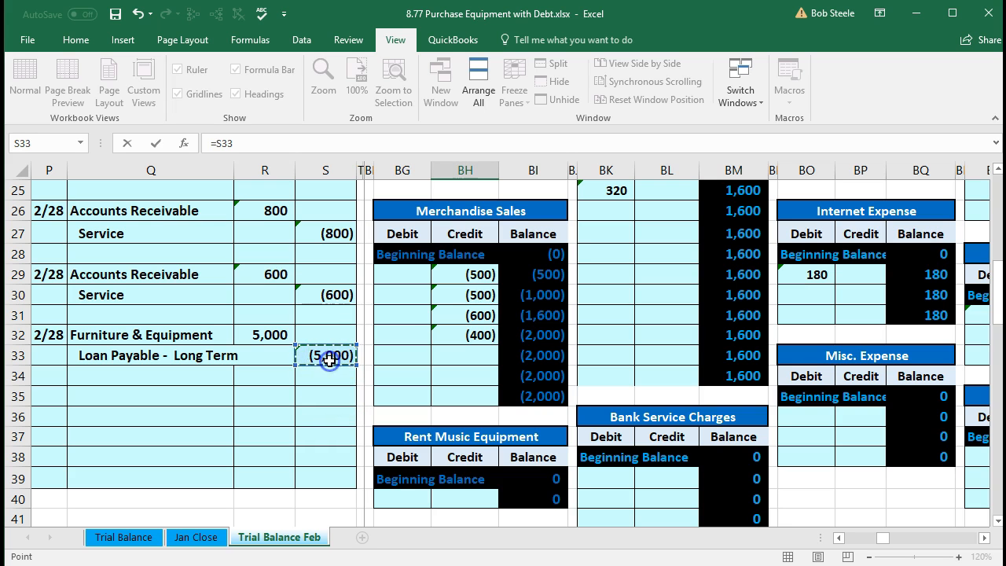
key("Return")
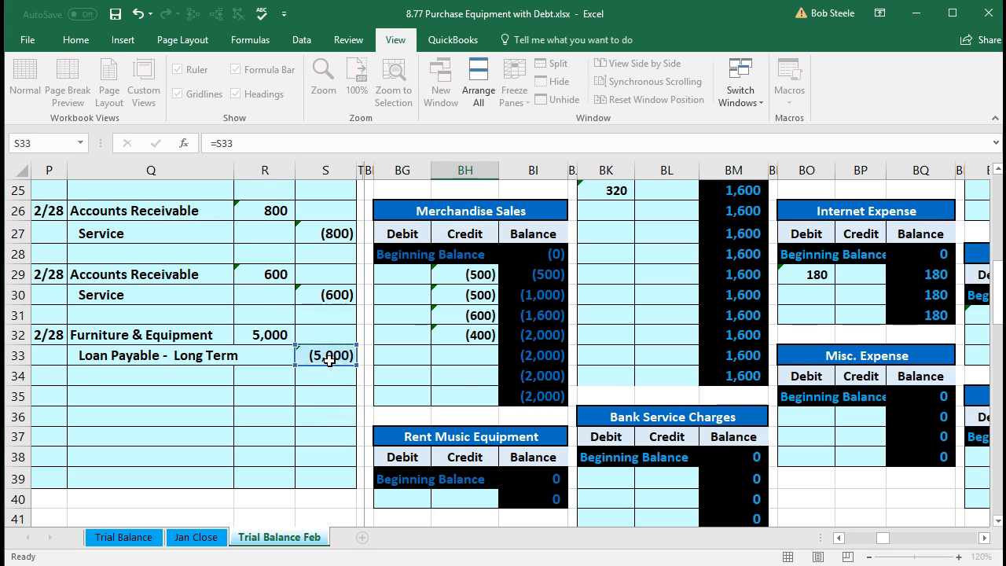
Examine the Loan Payable - Long Term running balance in BI10 and the account's trial balance figure in AK20
scroll(448, 398, "up", 3)
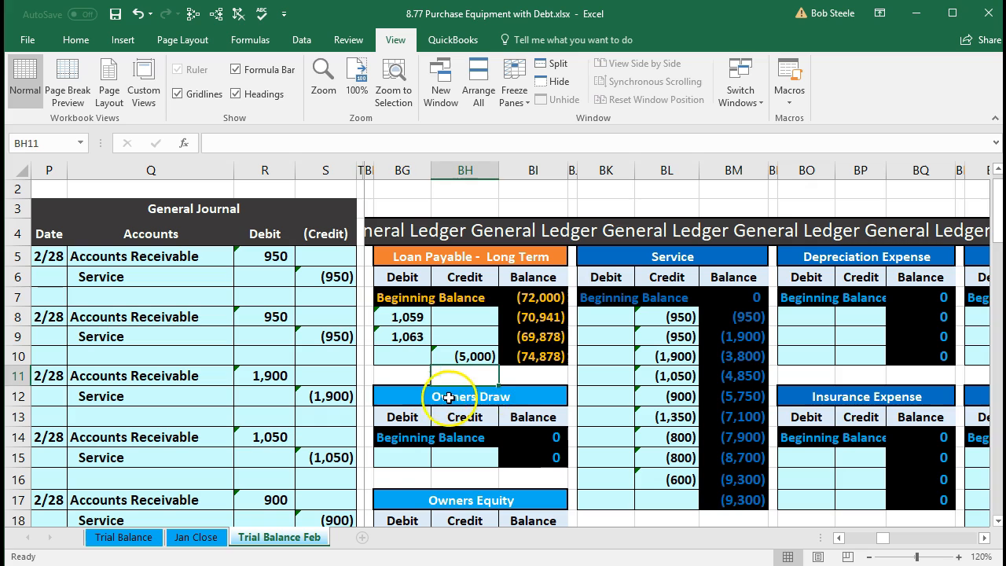
left_click(538, 356)
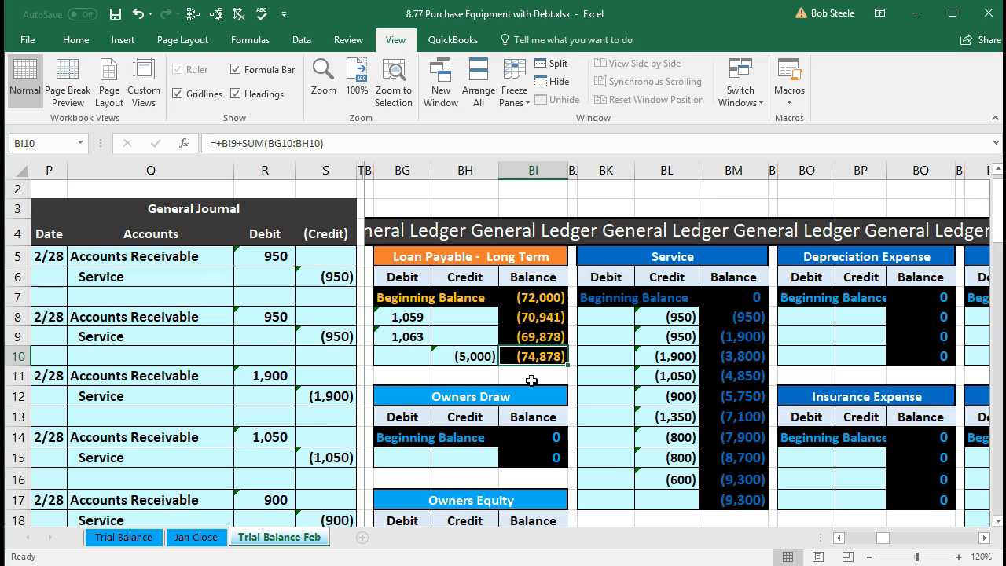
key("Left")
key("Left")
key("Left")
key("Left")
key("Left")
key("Left")
key("Left")
key("Left")
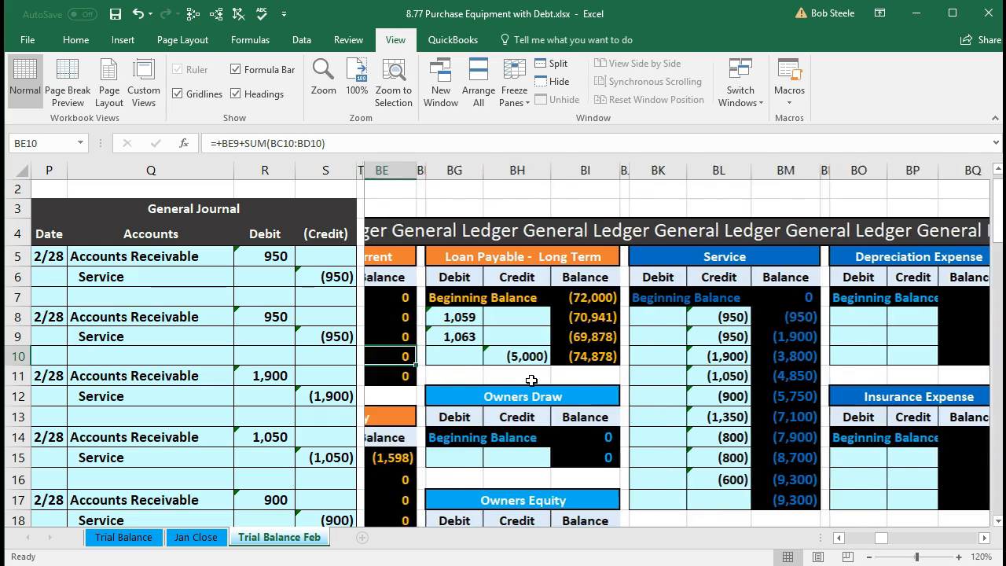
key("Left")
key("Left")
key("Left")
key("Left")
key("Left")
key("Left")
key("Left")
key("Left")
key("Left")
key("Left")
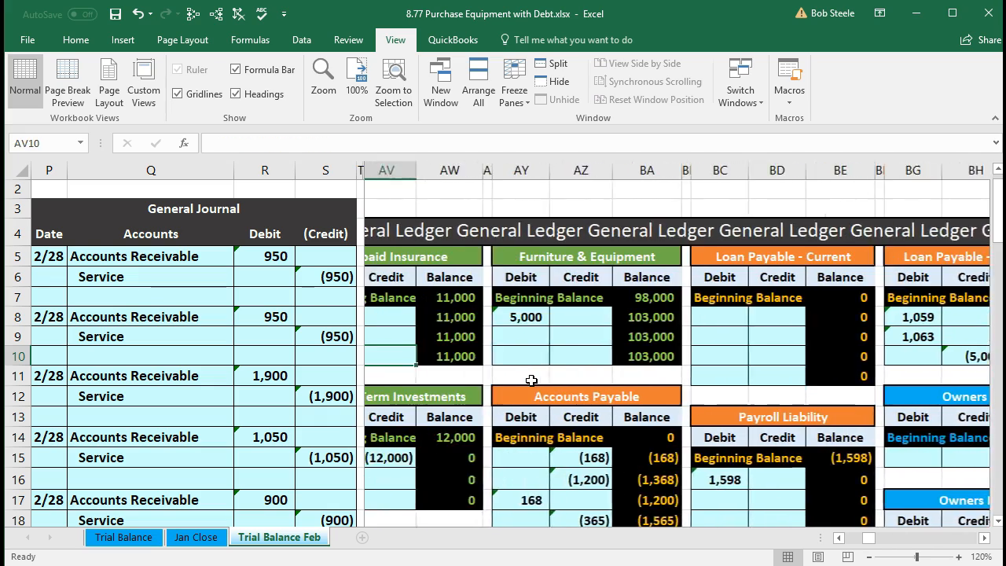
key("Left")
key("Left")
key("Left")
key("Left")
key("Left")
key("Left")
key("Left")
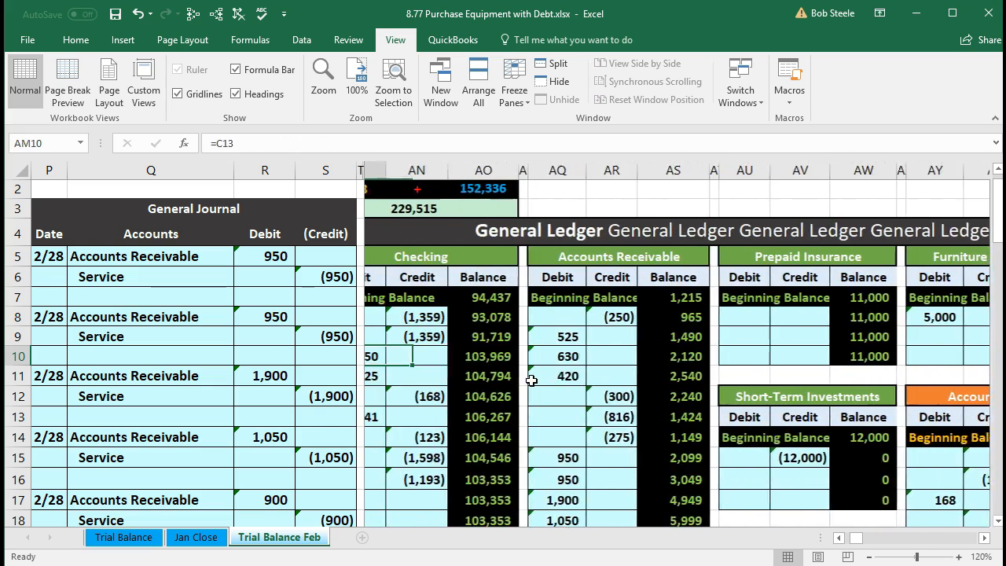
key("Down")
key("Down")
key("Down")
key("Down")
key("Down")
key("Down")
key("Down")
key("Down")
key("Down")
key("Down")
key("Down")
key("Down")
key("Down")
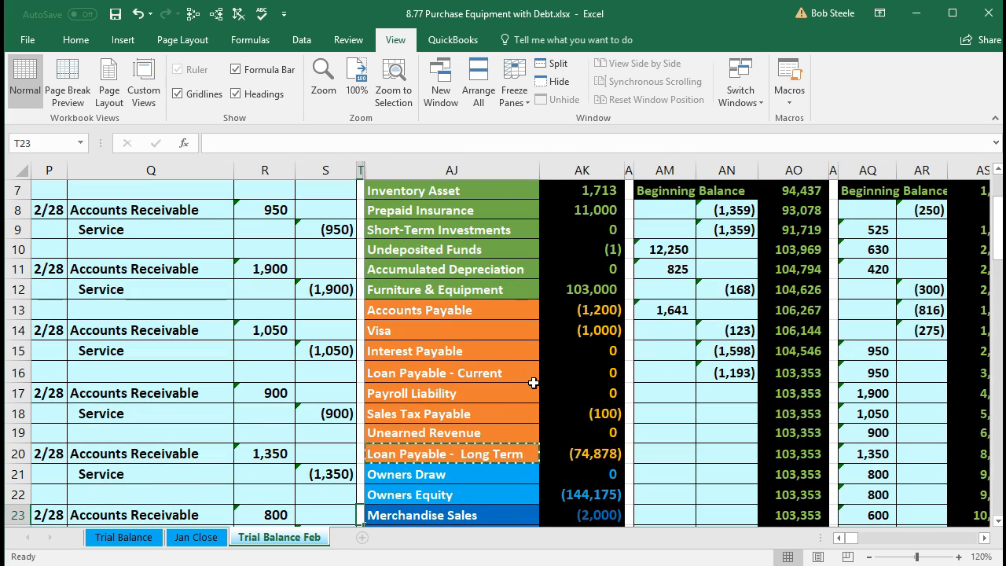
left_click(581, 452)
Check the total debits less credits in AK38 and the net income in AK39 below the trial balance
scroll(569, 440, "down", 7)
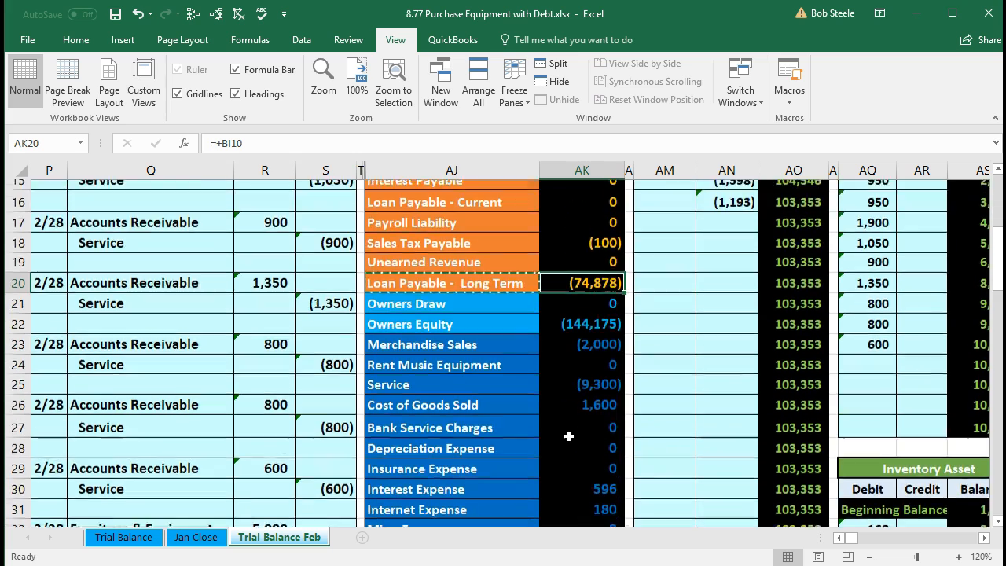
left_click(580, 396)
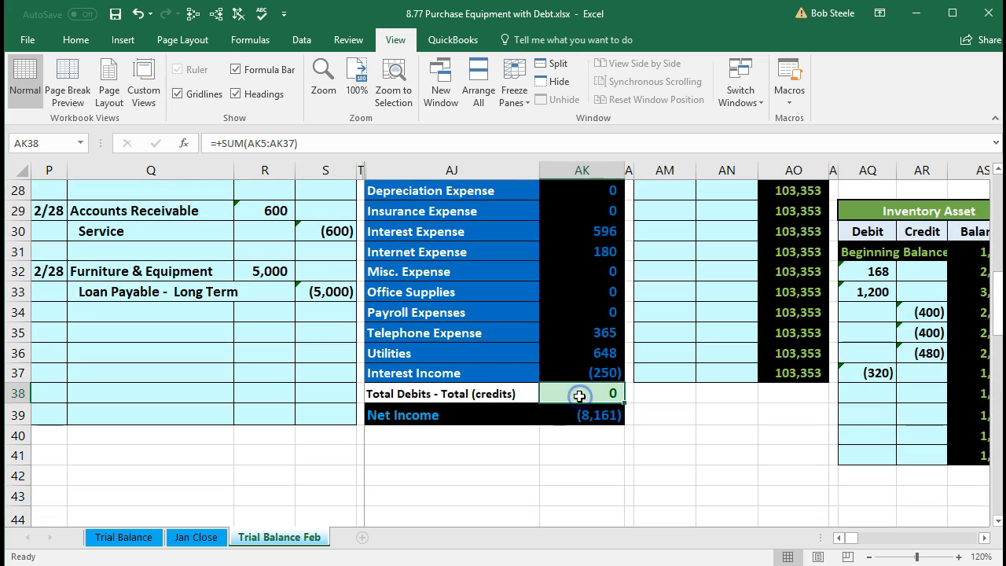
left_click(580, 418)
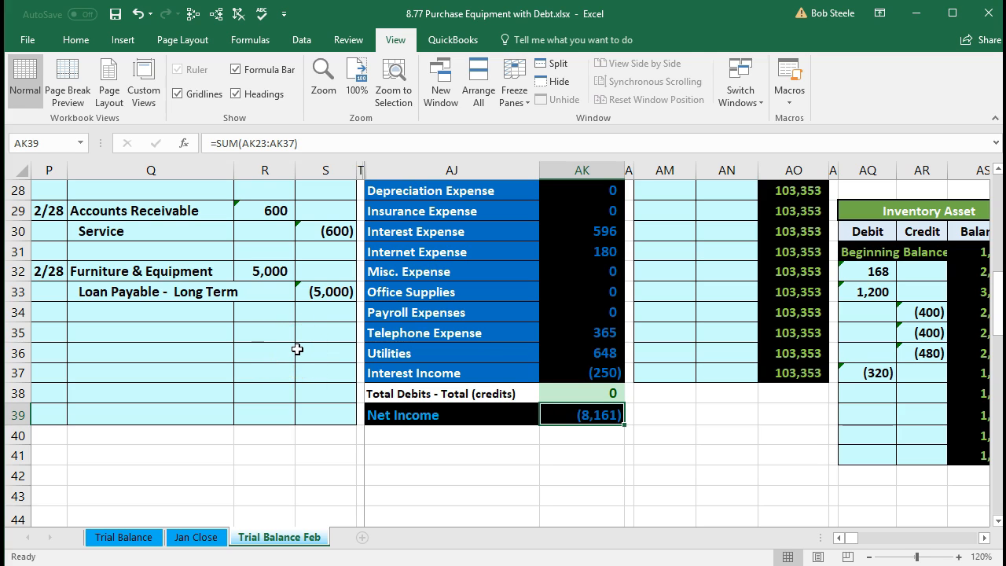
Examine Depreciation Expense in the trial balance and the accounting equation totals above the accounts
scroll(297, 349, "up", 1)
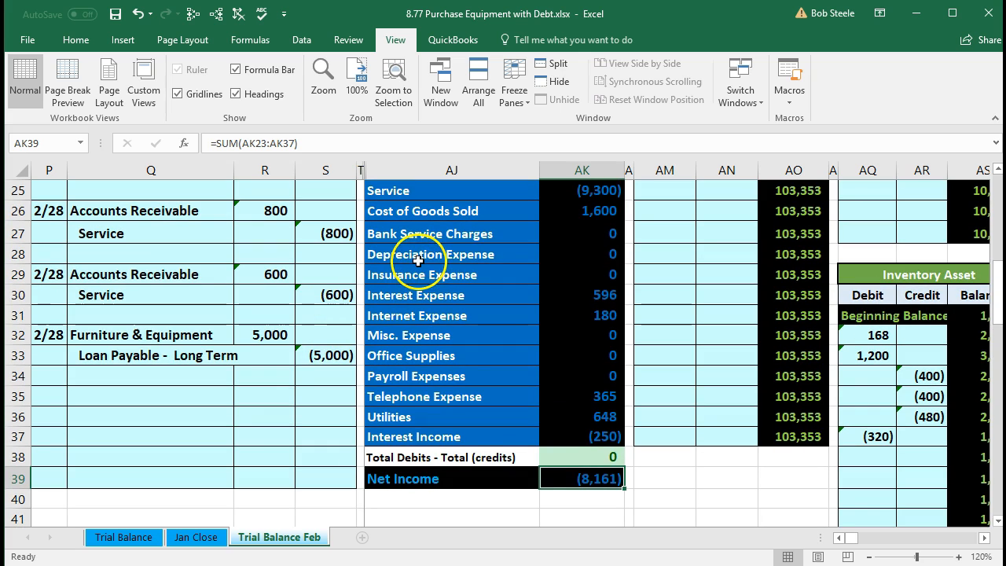
left_click(420, 253)
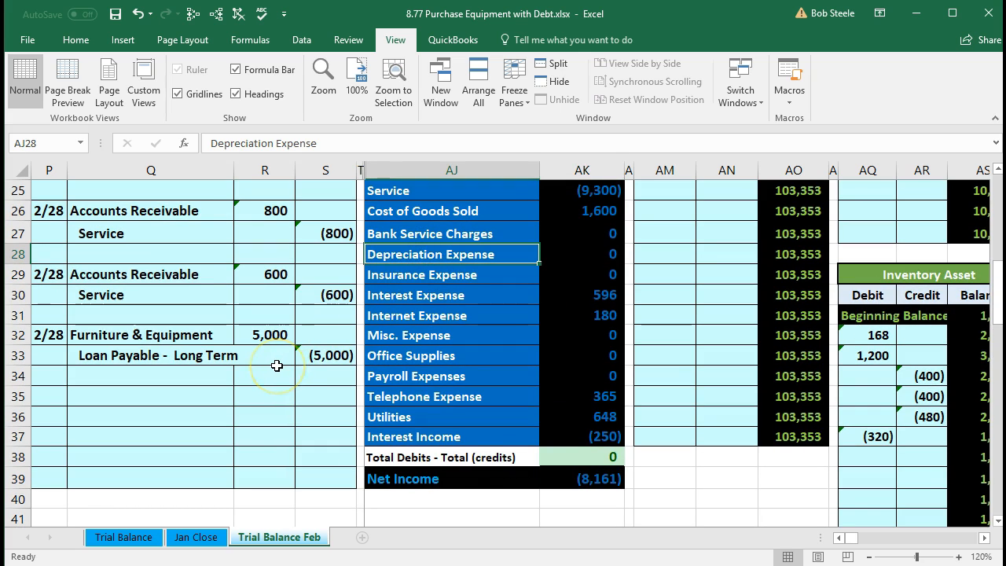
scroll(277, 366, "up", 5)
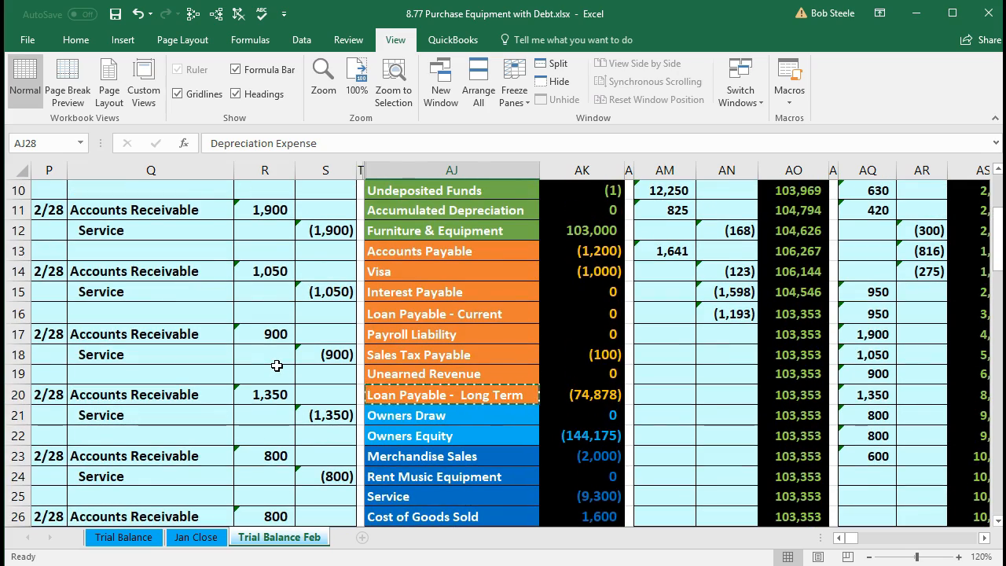
scroll(277, 365, "up", 3)
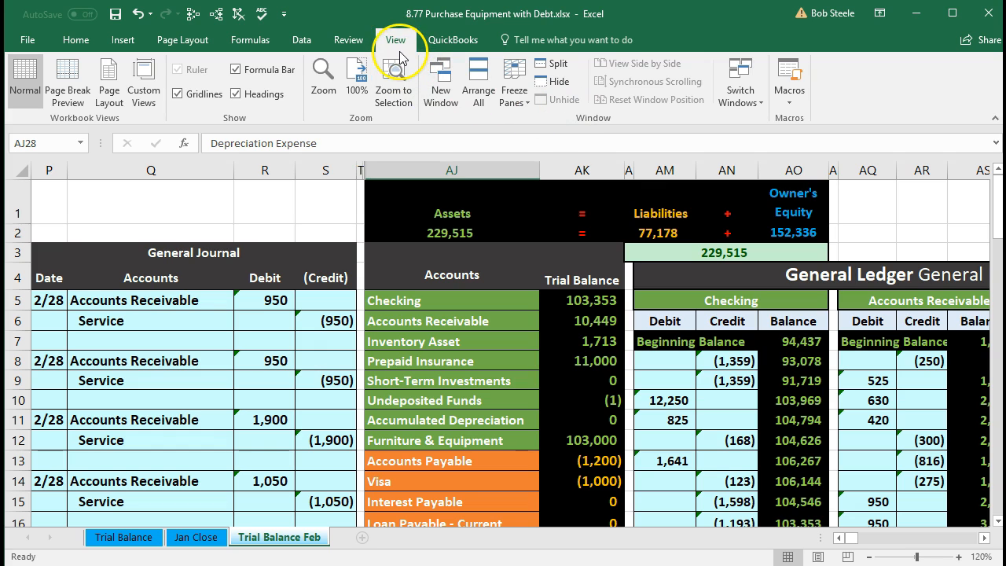
Unfreeze the panes on the Trial Balance Feb sheet
left_click(523, 105)
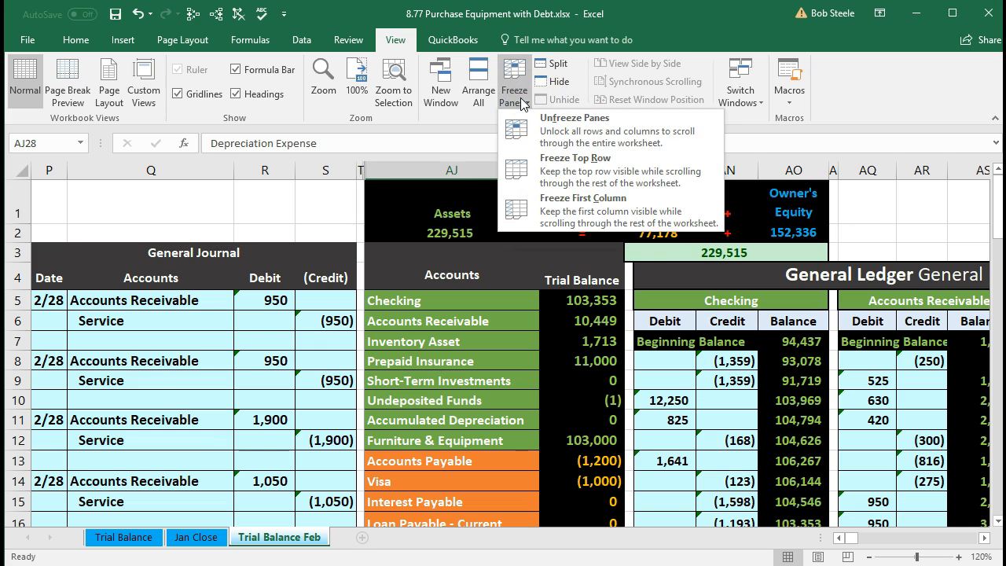
left_click(611, 137)
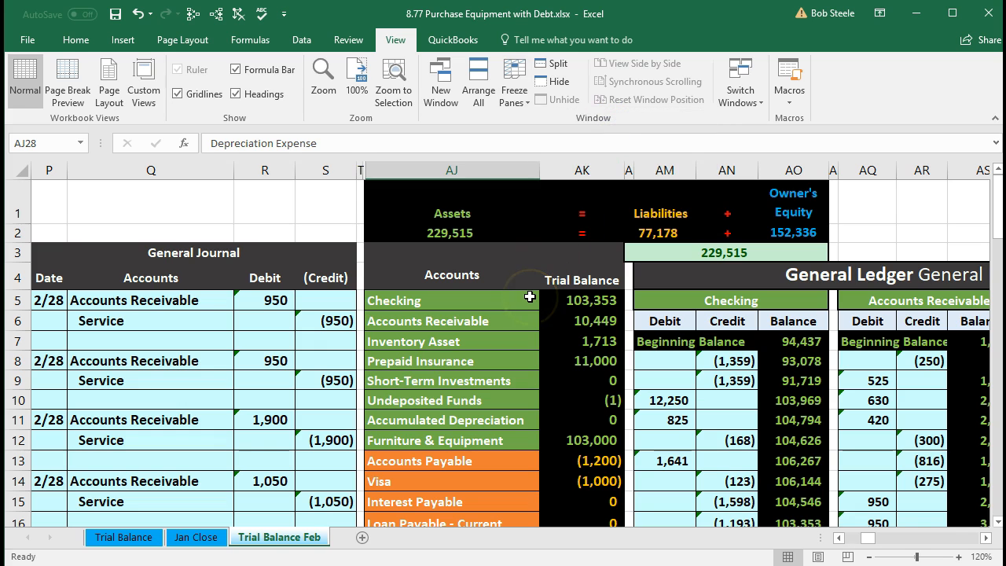
scroll(530, 296, "down", 1)
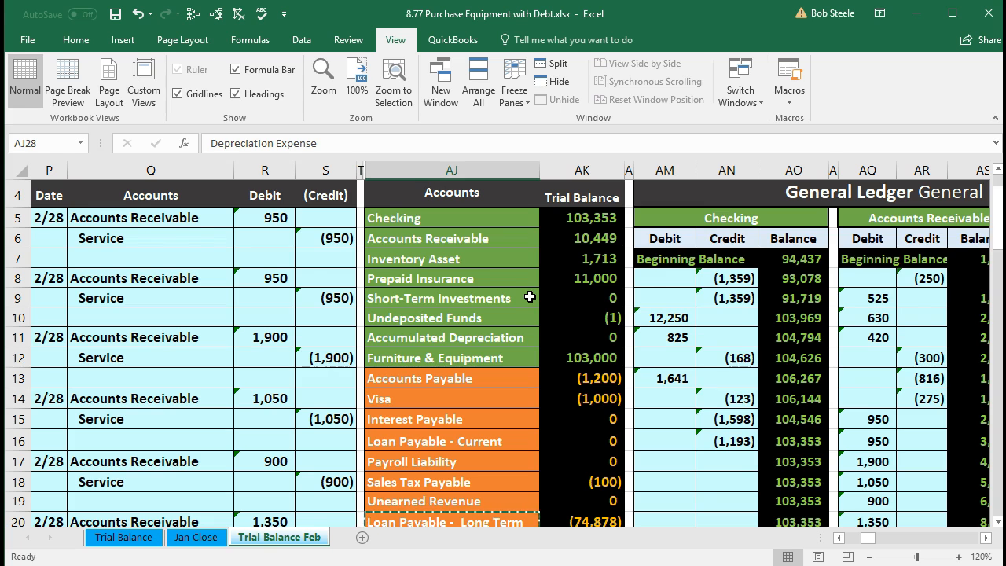
Trace the dependents of the Furniture & Equipment figure in AK12 and the Loan Payable - Long Term figure in AK20
scroll(530, 297, "down", 1)
left_click(563, 290)
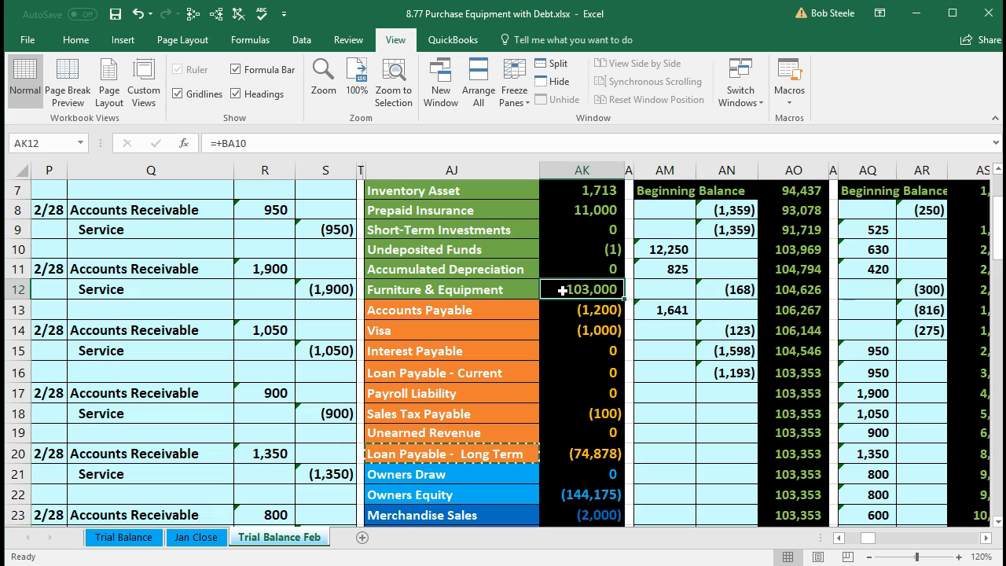
left_click(218, 18)
scroll(462, 370, "down", 1)
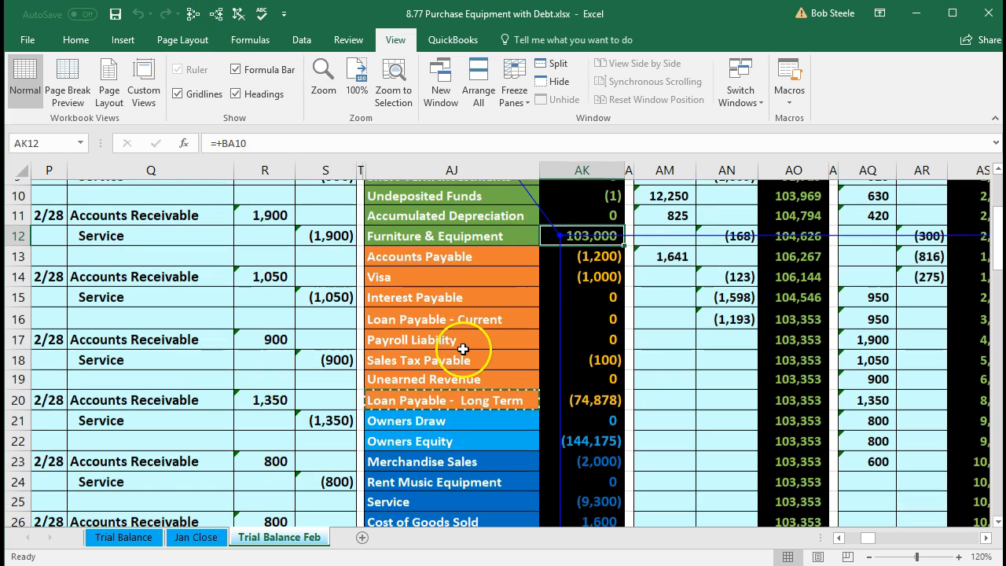
left_click(586, 399)
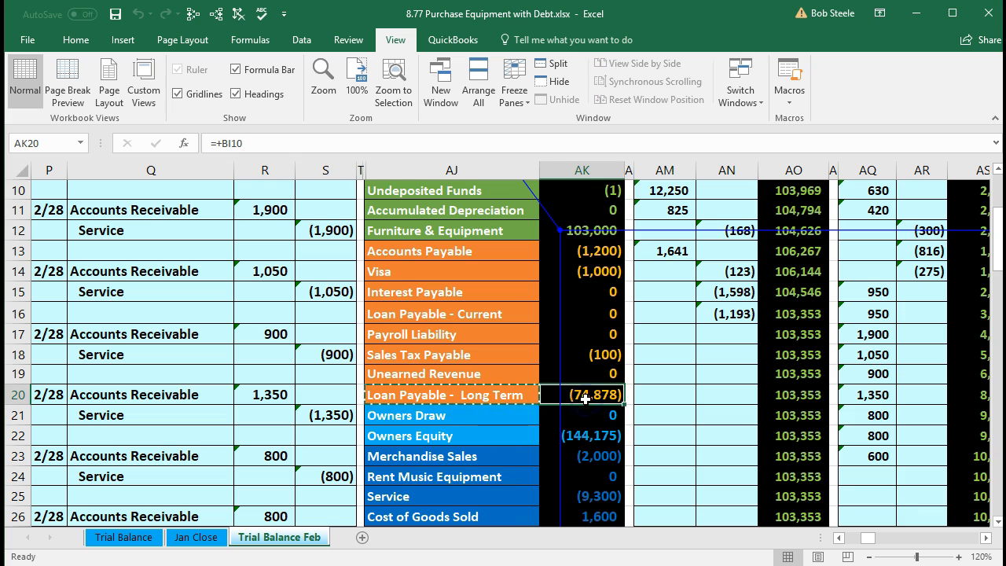
left_click(218, 18)
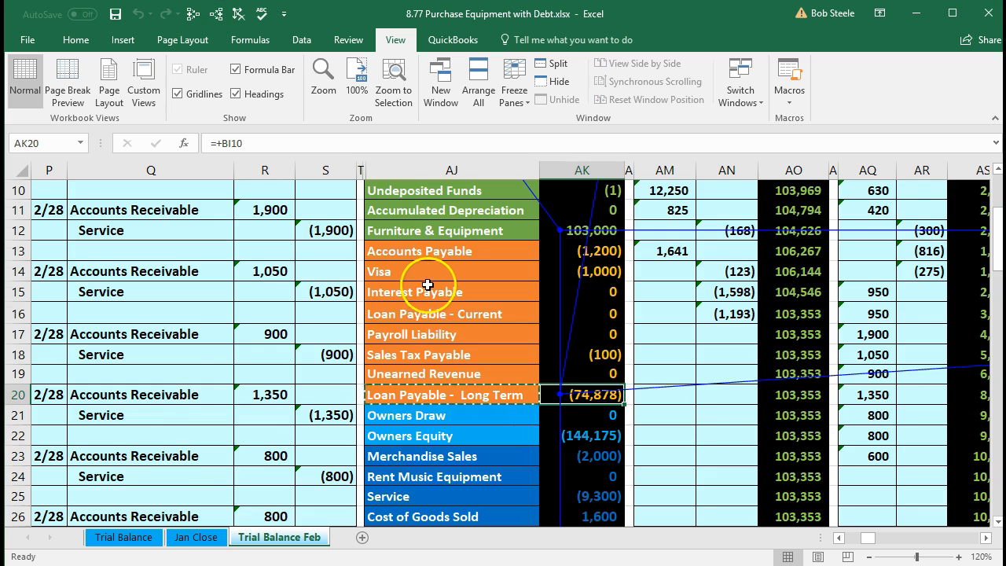
Follow the arrows to the balance sheet and examine Furniture & Equipment, Loan Payable - Long Term, Total Assets, and Total Liabilities & Equity
scroll(427, 287, "up", 2)
left_click(557, 304)
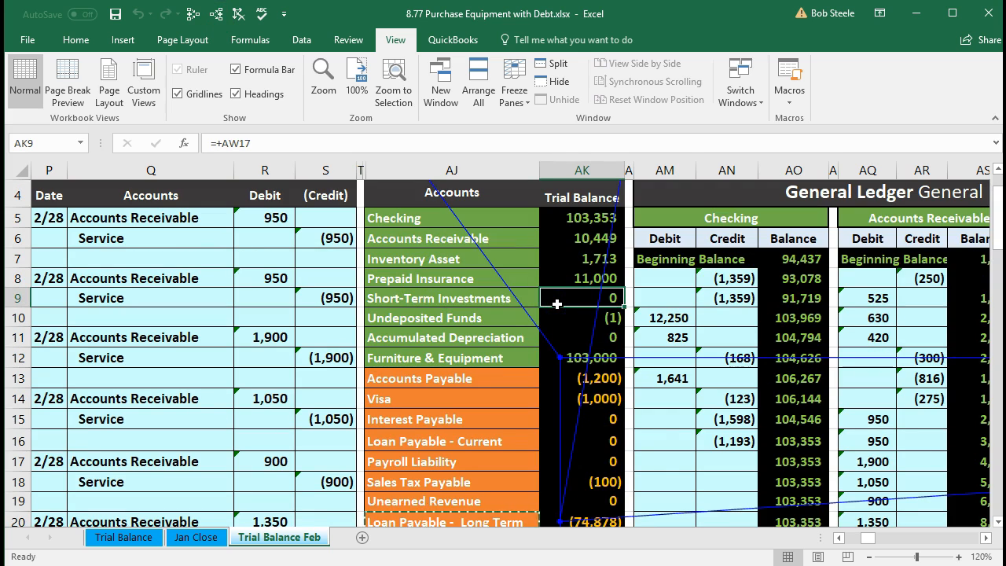
key("Right")
key("Right")
key("Right")
key("Right")
key("Right")
key("Right")
key("Right")
key("Right")
key("Right")
key("Right")
key("Right")
key("Right")
key("Right")
key("Right")
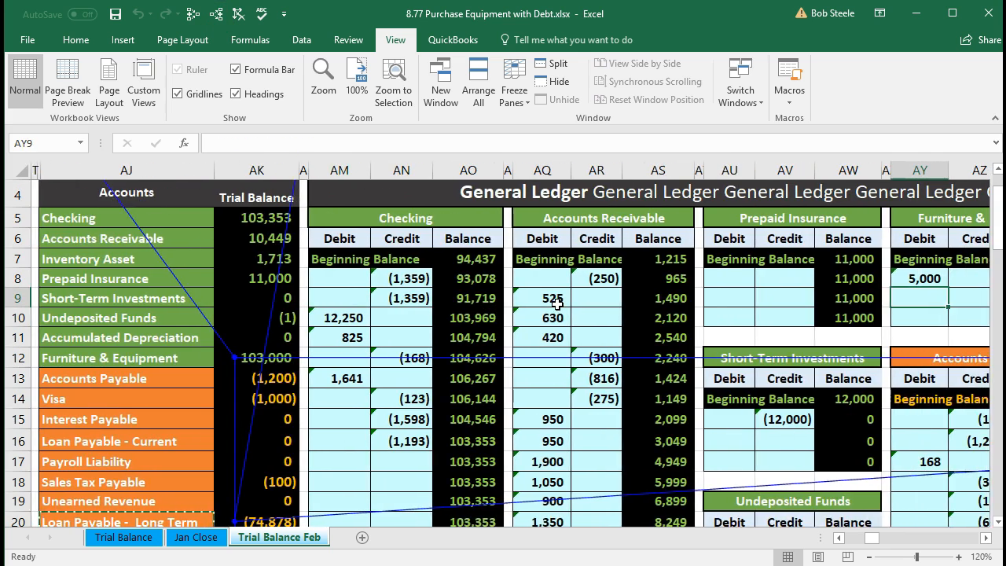
key("Right")
key("Right")
key("Right")
key("Right")
key("Right")
key("Right")
key("Right")
key("Right")
key("Right")
key("Right")
key("Right")
key("Right")
key("Right")
key("Right")
key("Right")
key("Right")
key("Right")
key("Right")
key("Right")
key("Right")
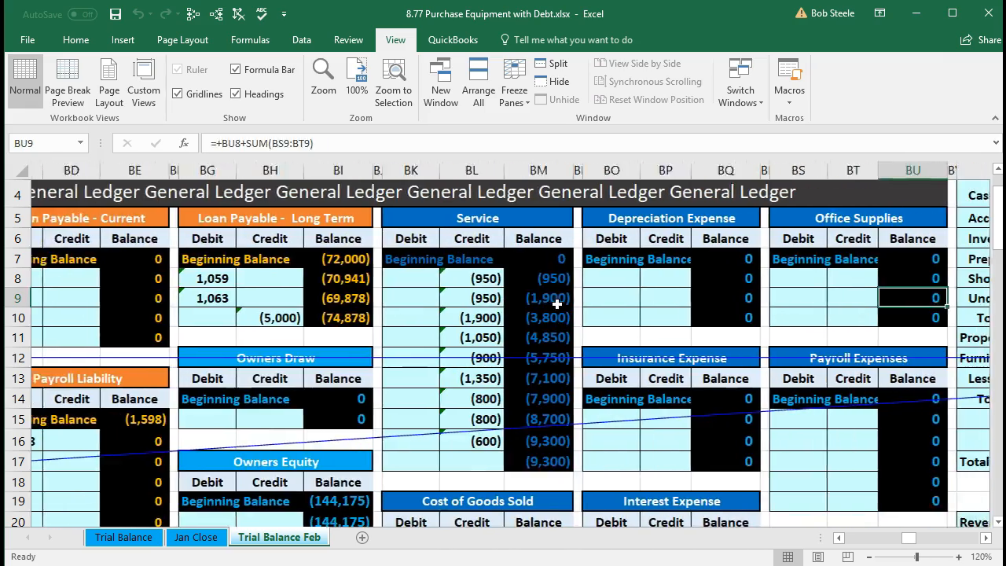
key("Right")
key("Right")
key("Right")
key("Right")
key("Right")
key("Right")
key("Right")
key("Right")
key("Right")
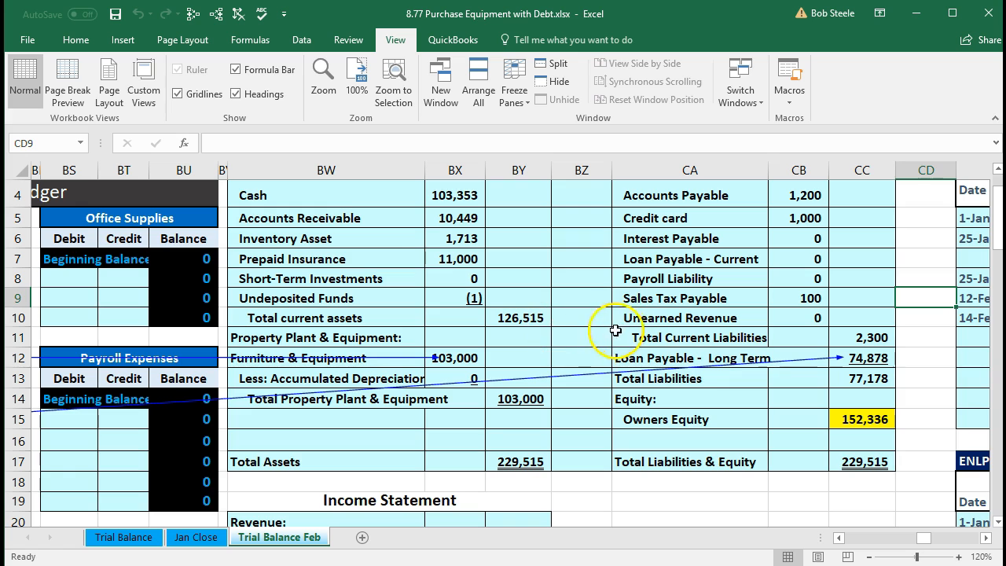
left_click(470, 361)
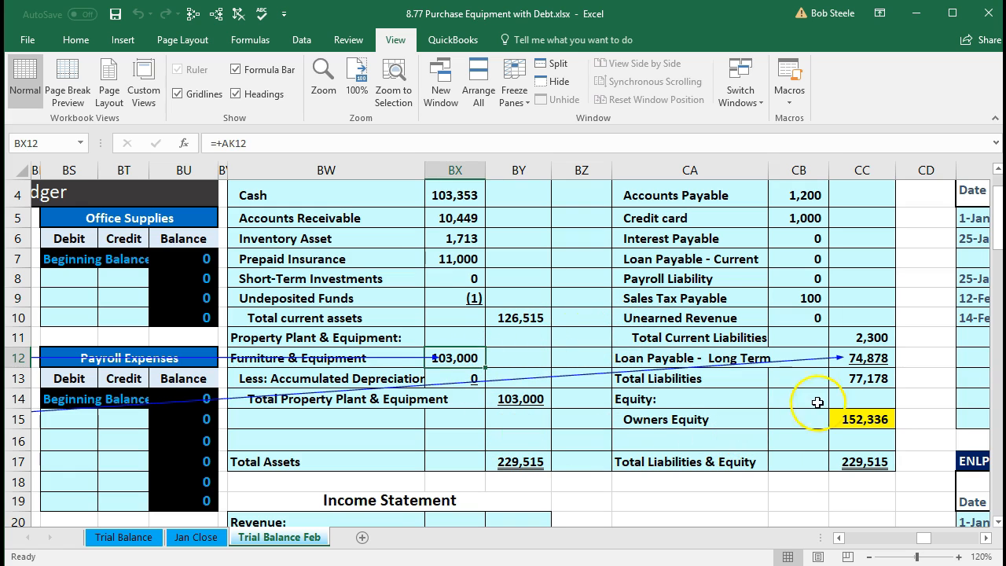
left_click(871, 357)
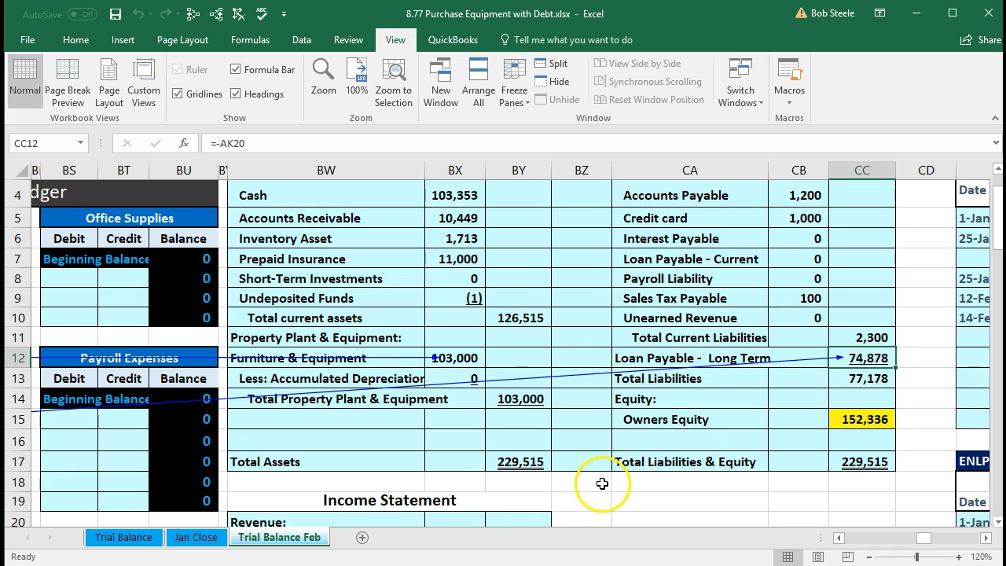
left_click(537, 465)
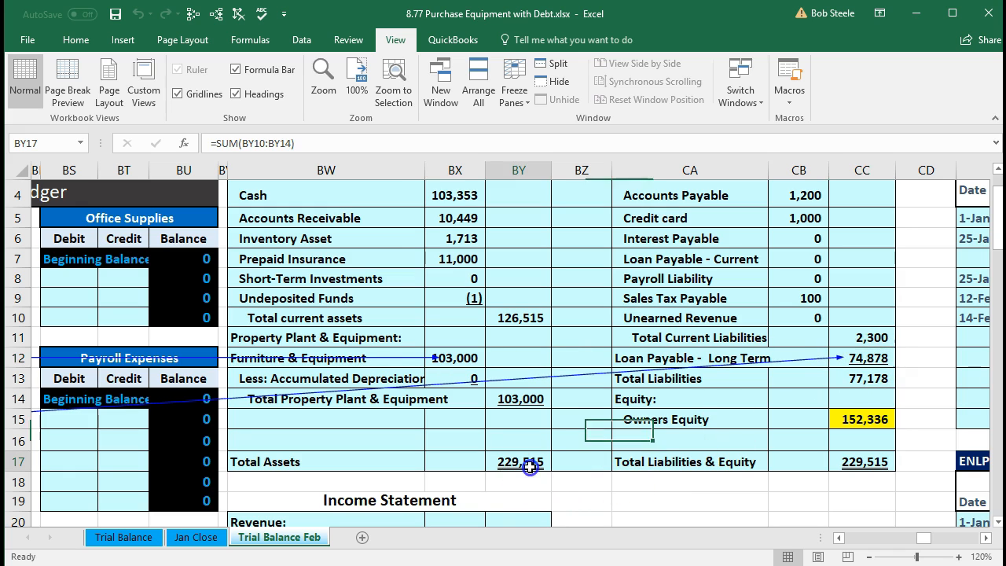
left_click(862, 462)
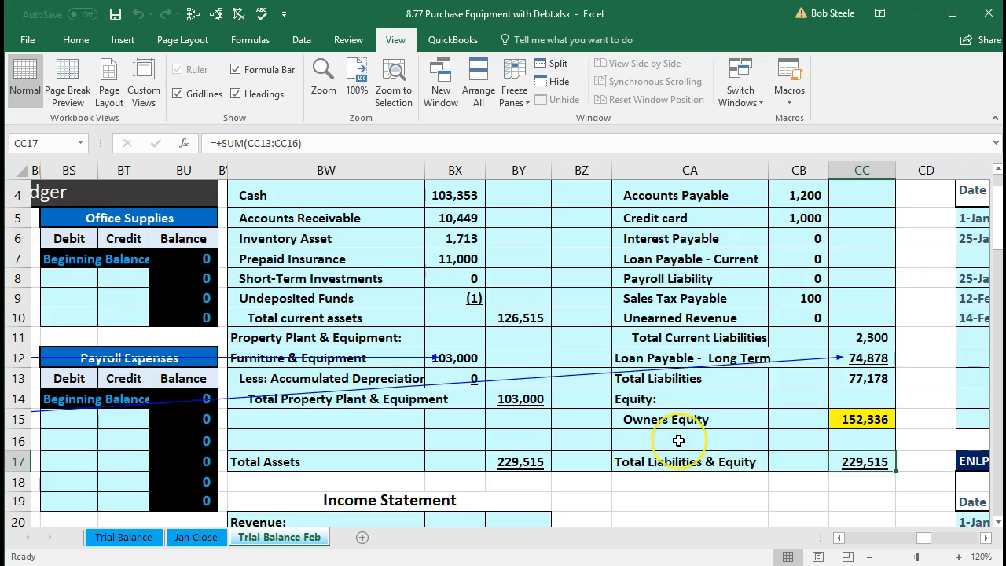
Follow net income from the income statement through the Statement of Owner's Equity and compare the ending equity with Owners Equity on the balance sheet
scroll(679, 441, "down", 4)
scroll(679, 440, "down", 6)
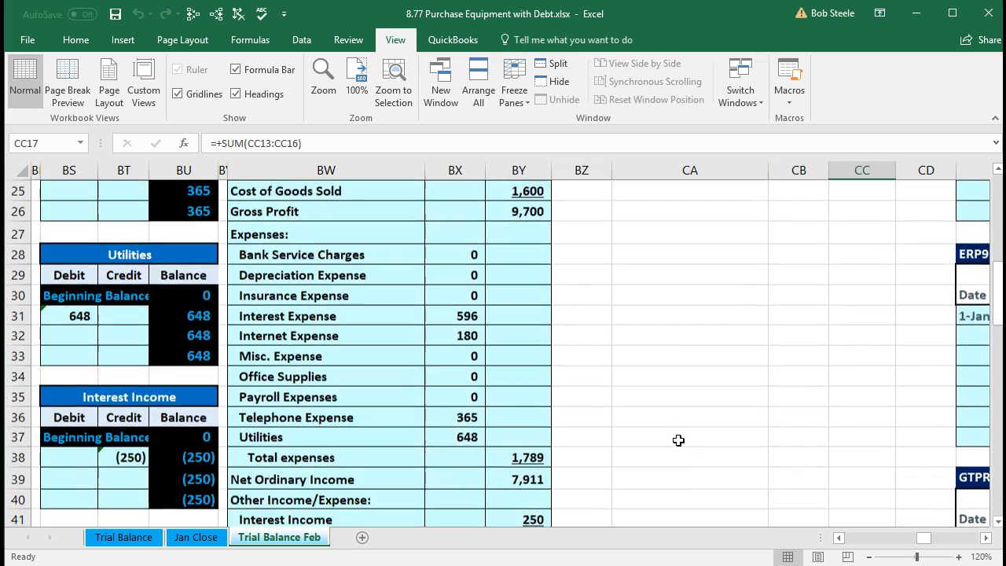
left_click(522, 354)
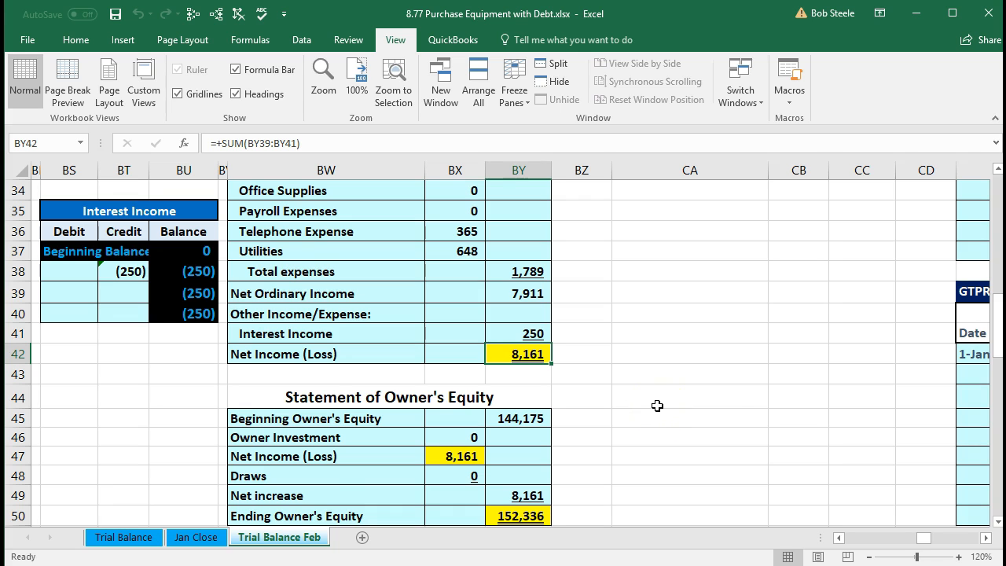
scroll(657, 406, "down", 2)
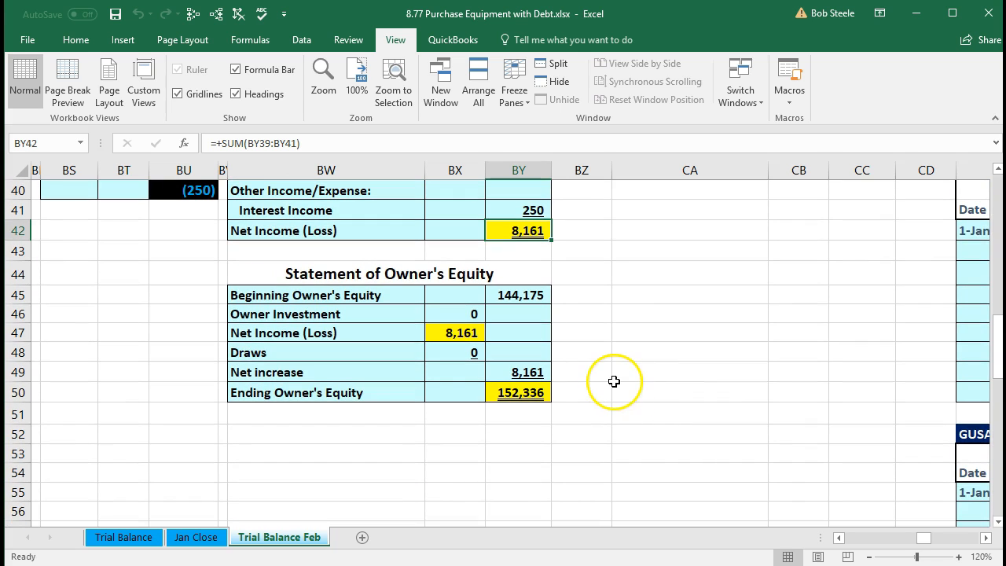
left_click(459, 333)
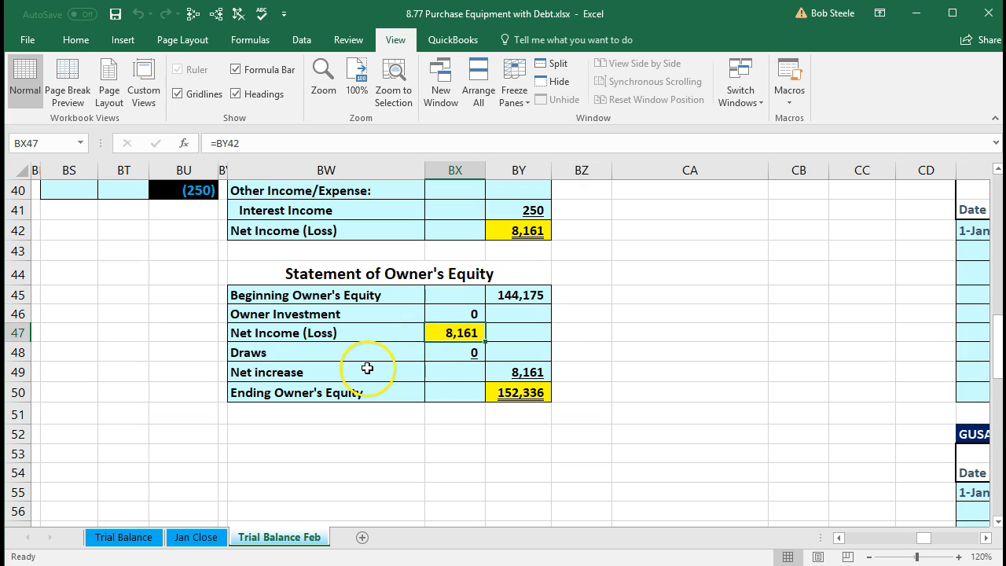
left_click(515, 393)
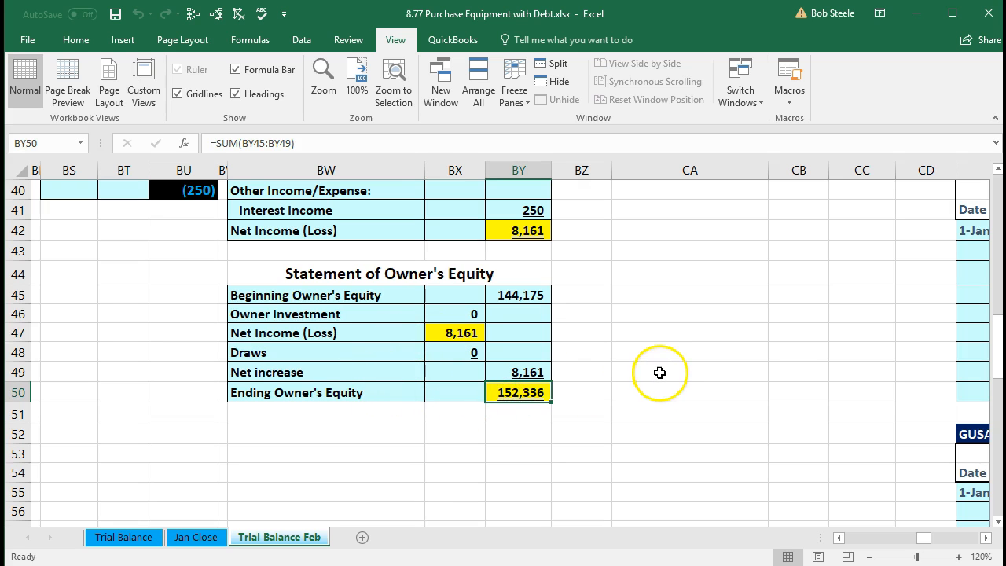
scroll(659, 373, "up", 10)
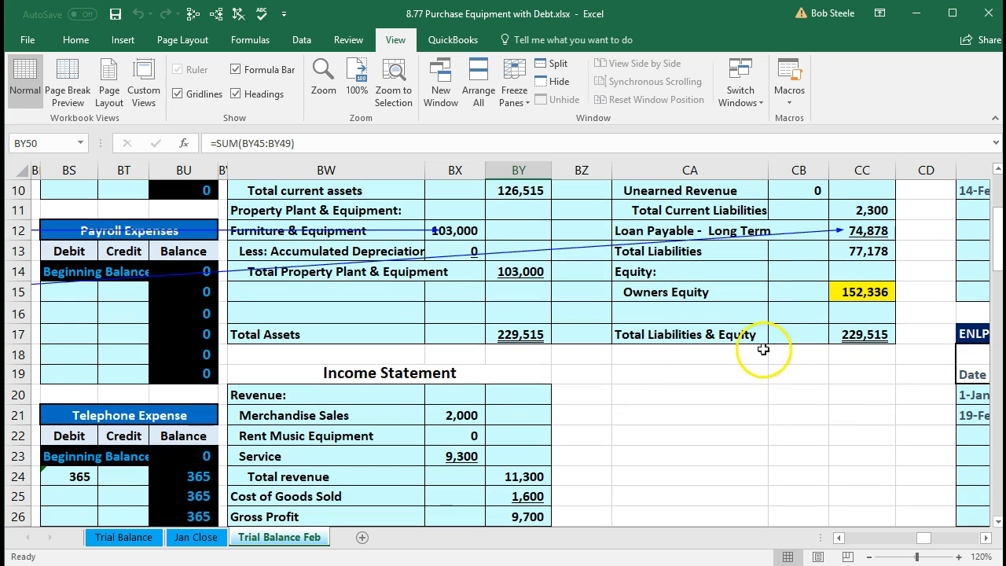
left_click(838, 292)
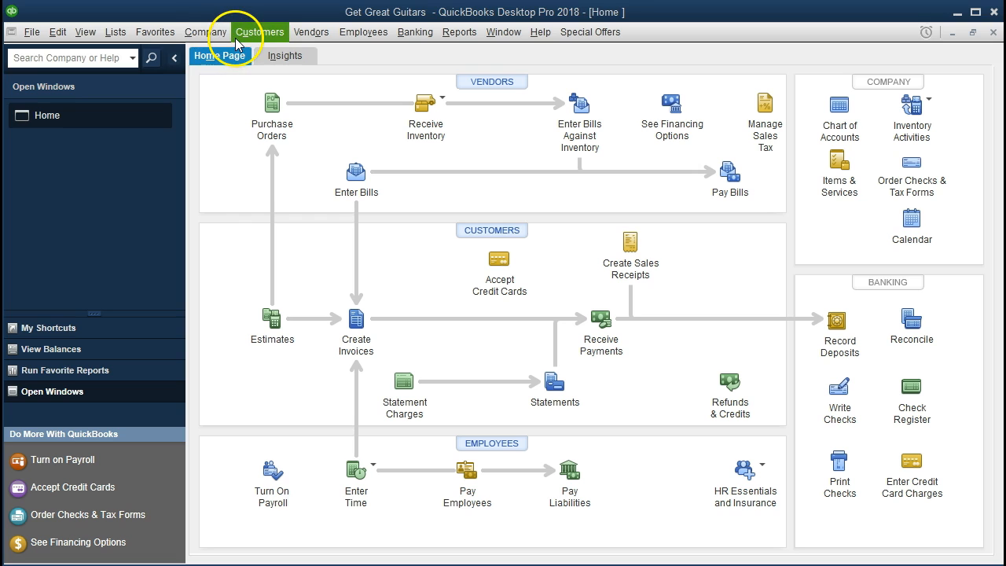
Switch to QuickBooks Desktop and display the Open Window List for the Get Great Guitars company
left_click(210, 32)
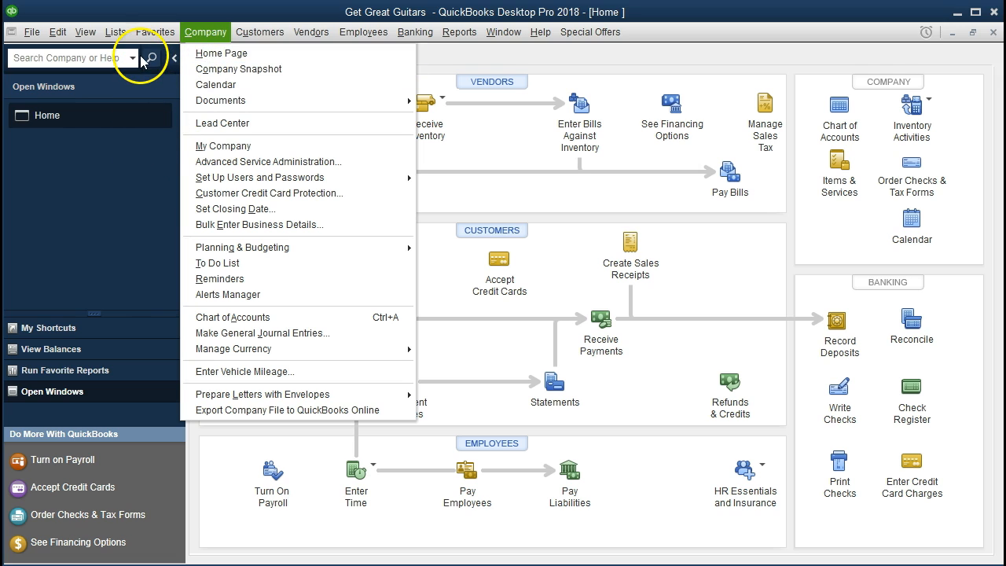
left_click(89, 32)
left_click(92, 32)
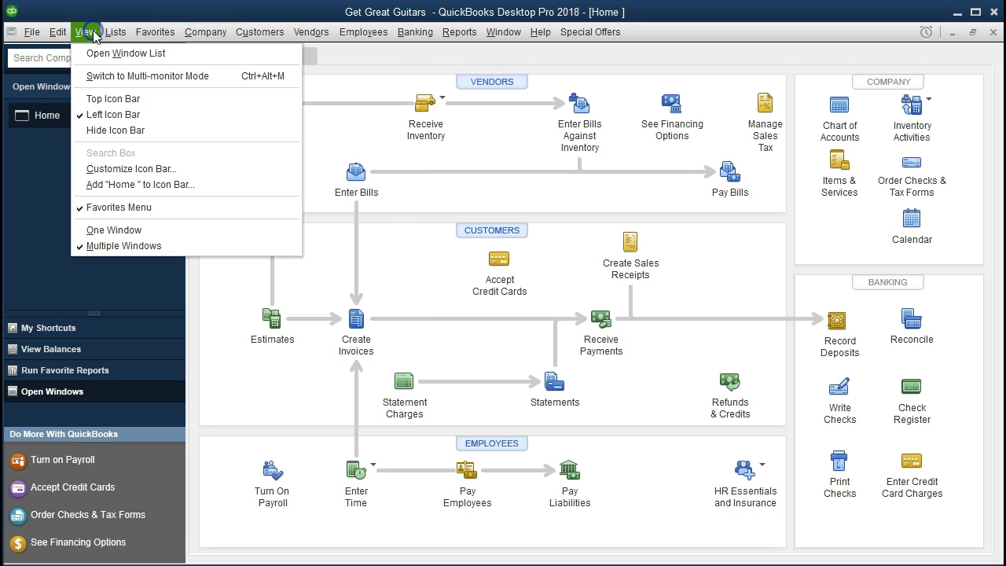
left_click(156, 55)
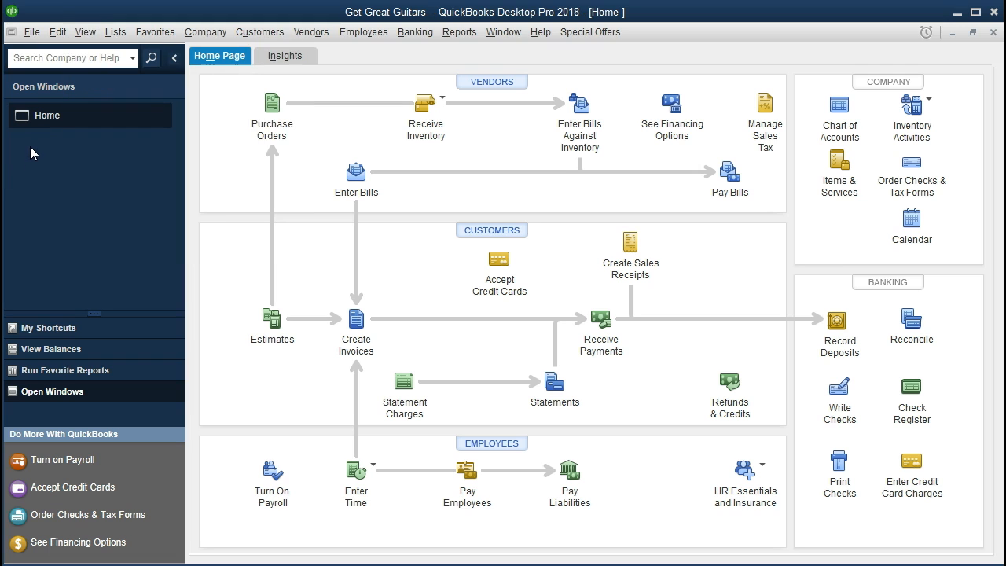
left_click(31, 32)
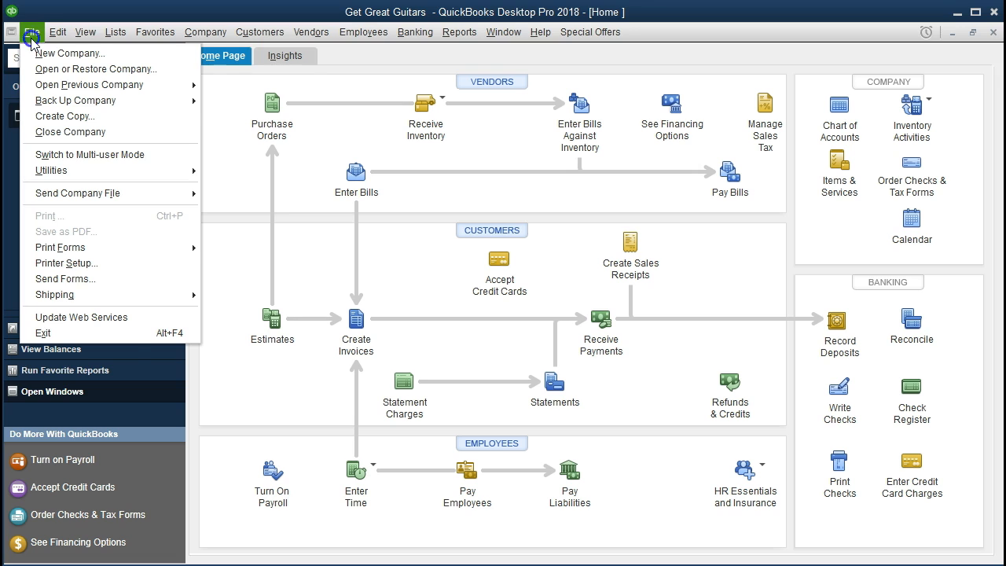
left_click(30, 37)
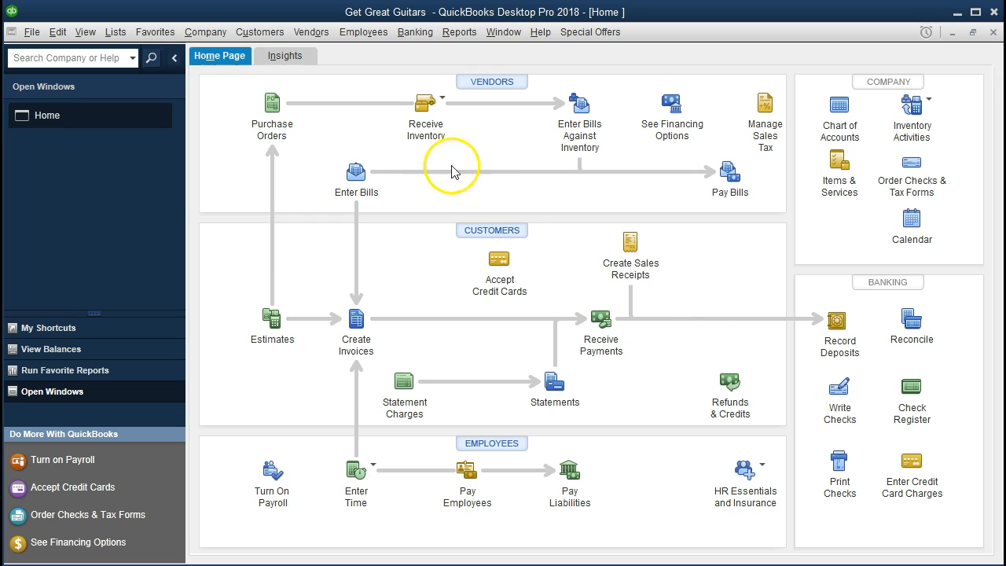
left_click(220, 32)
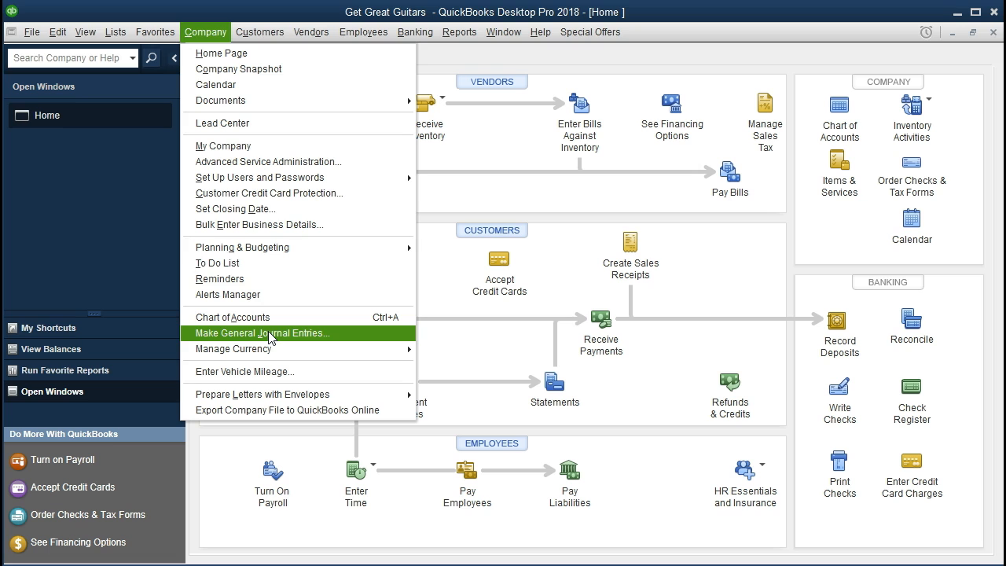
Open the account register for Furniture and Equipment
left_click(404, 38)
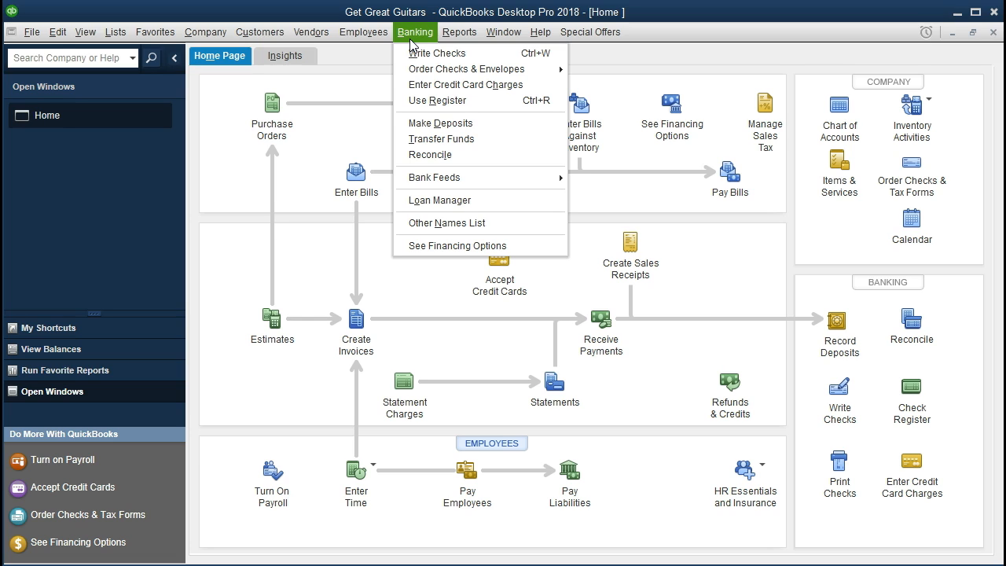
left_click(472, 101)
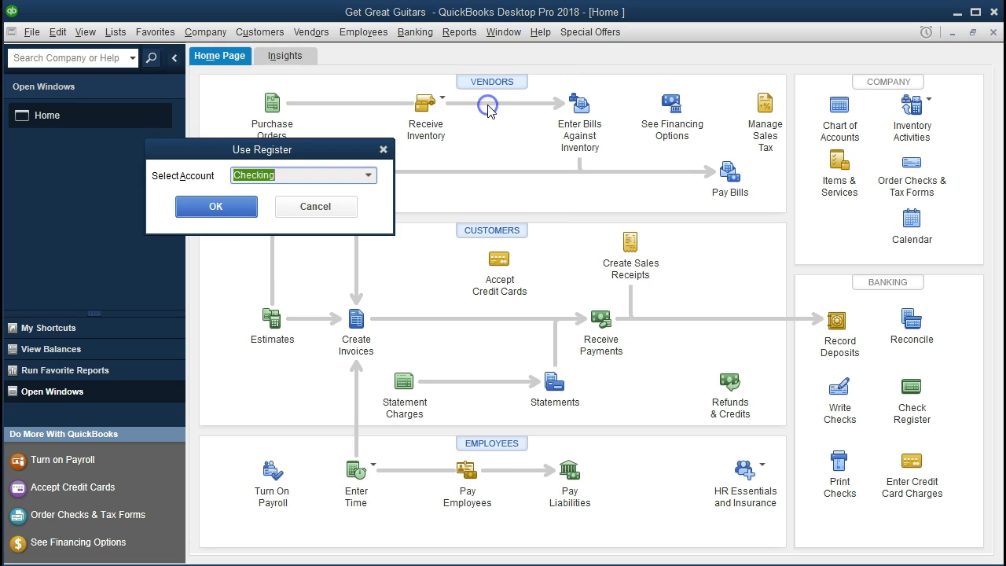
left_click(368, 176)
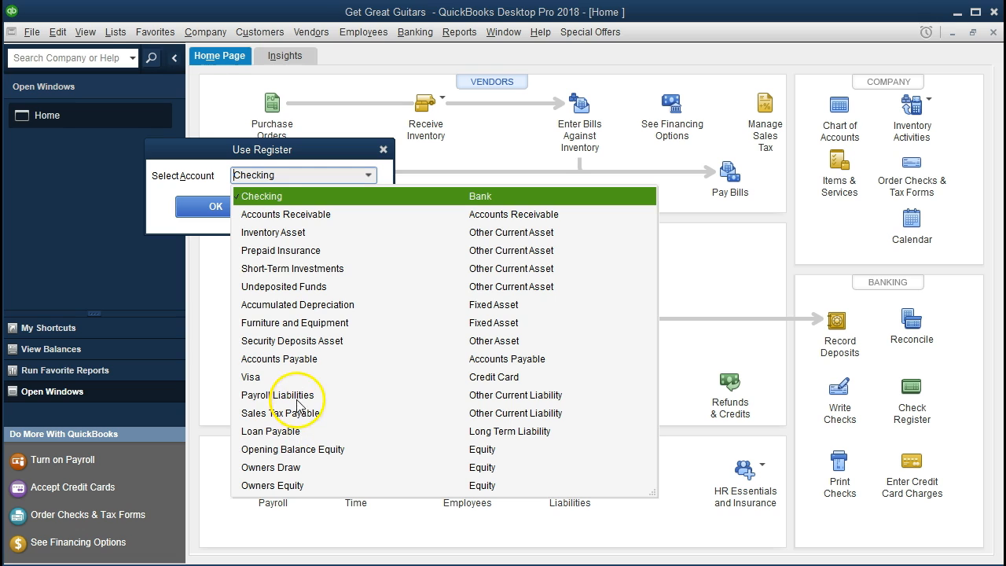
left_click(318, 330)
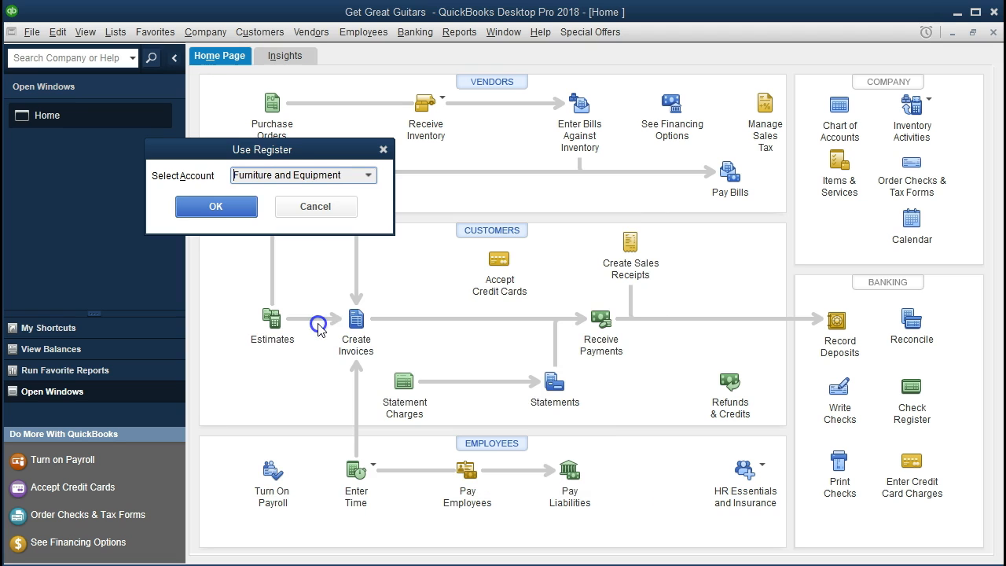
left_click(229, 211)
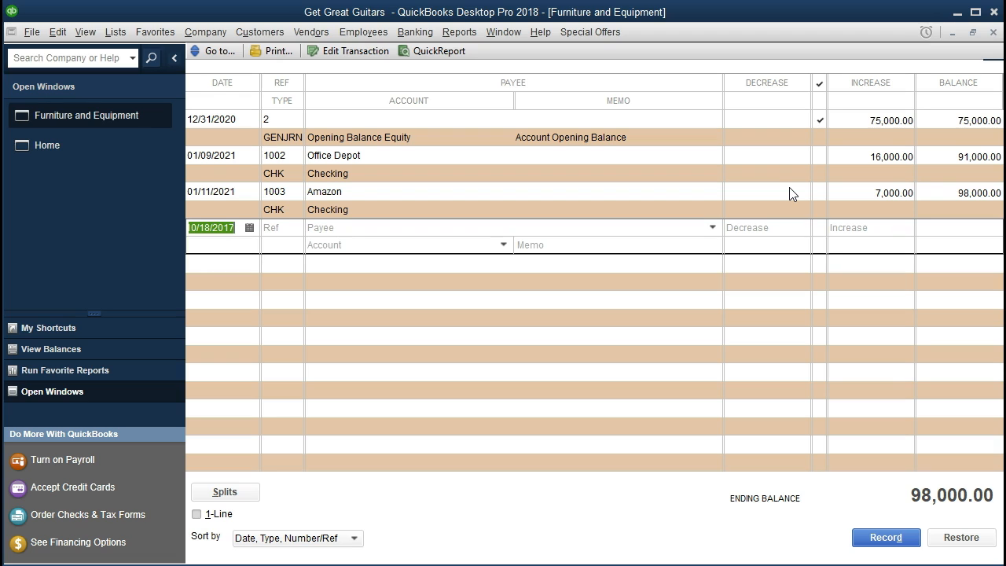
Date the new Furniture and Equipment register transaction 02/28/2021 and set its payee to Office Depot
type("0221")
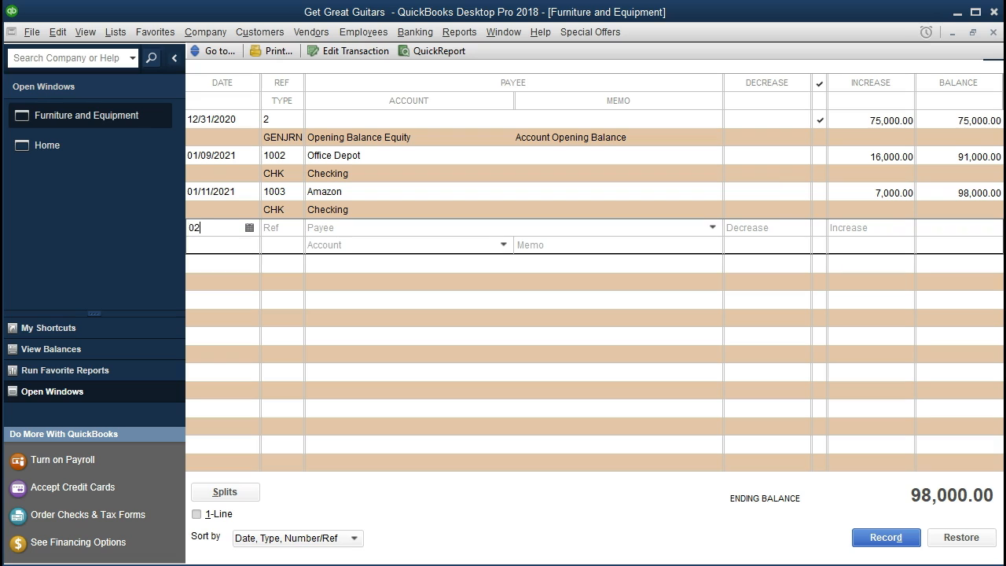
key("BackSpace")
key("BackSpace")
type("2821")
key("Tab")
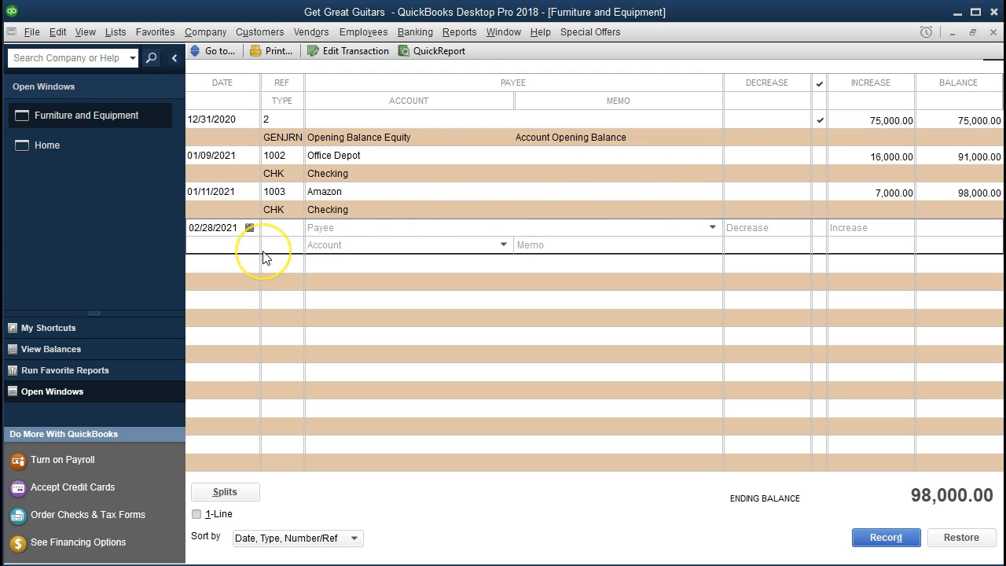
key("Tab")
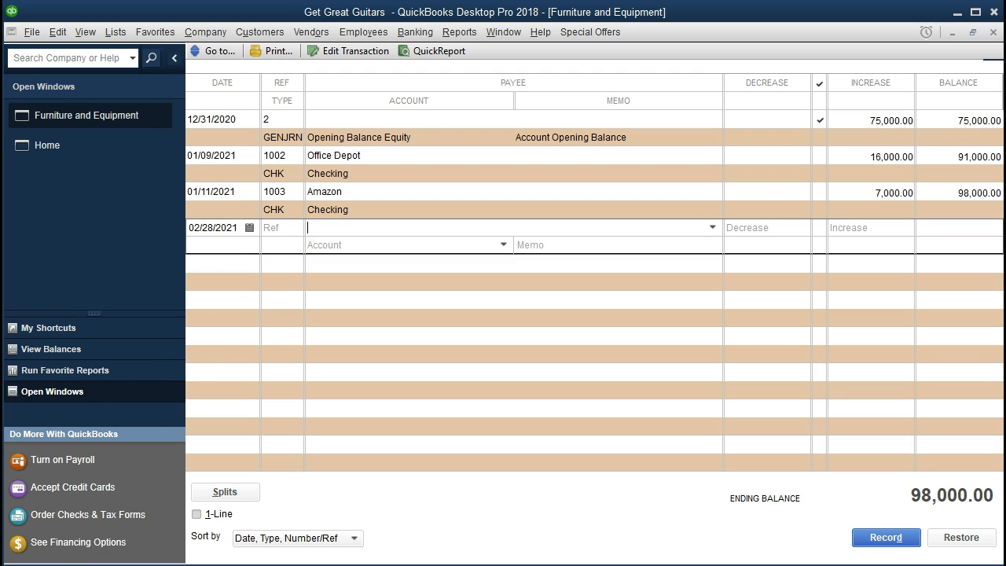
type("Office Depot")
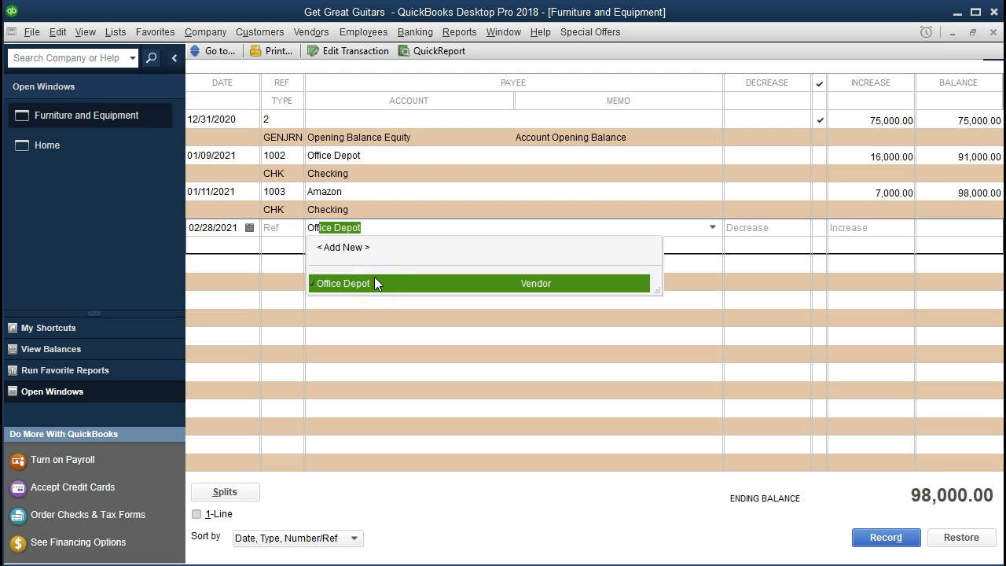
key("Tab")
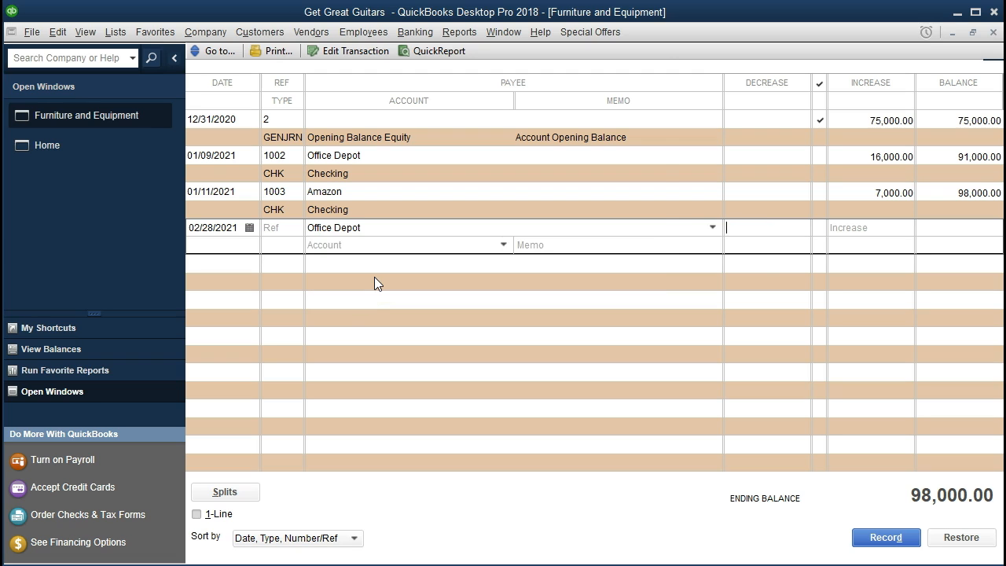
Enter an increase of 5,000 against the Loan Payable account for the 02/28/2021 Office Depot transaction and record it
key("Tab")
type("5000")
key("Tab")
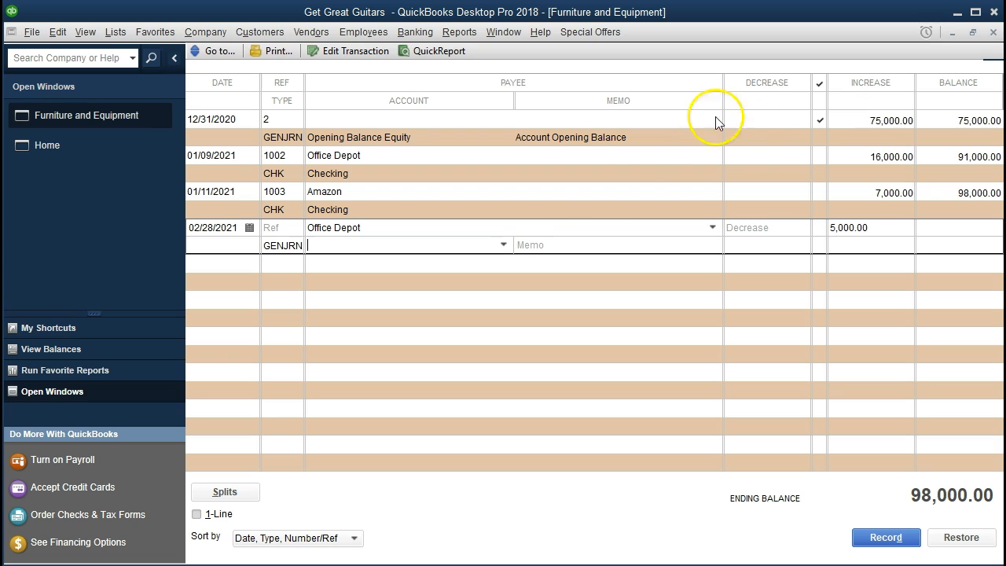
left_click(503, 245)
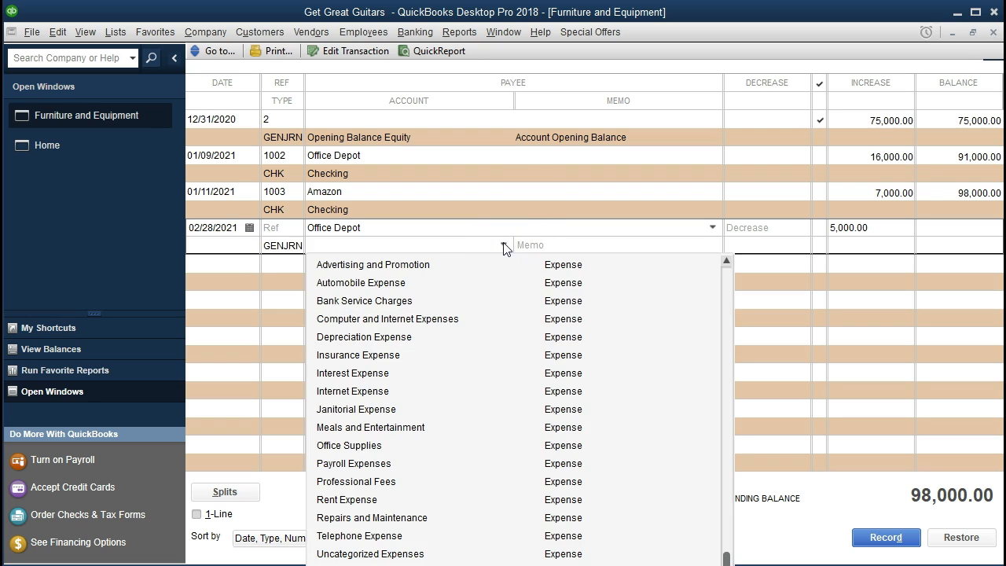
scroll(511, 361, "up", 8)
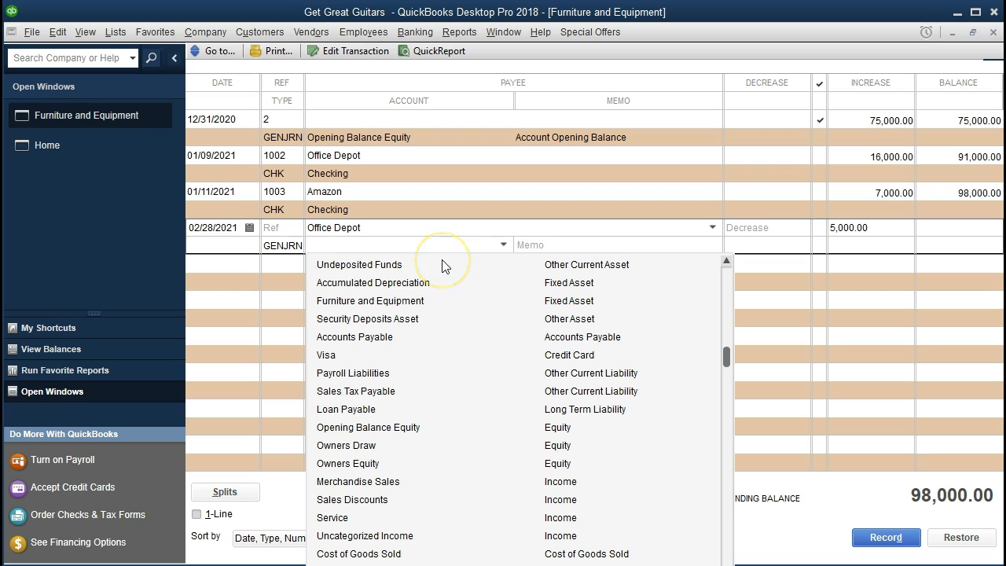
type("Loan Payable")
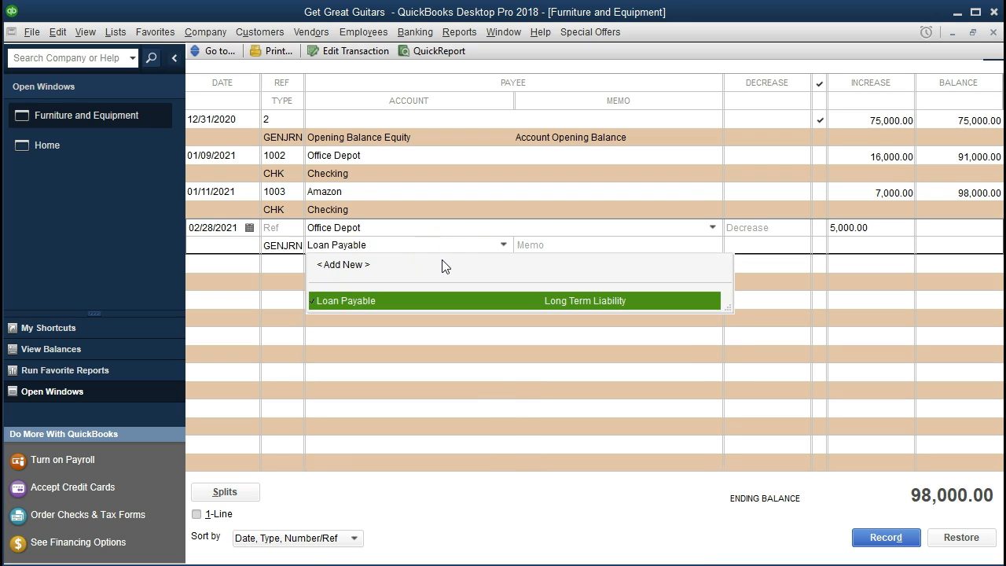
left_click(542, 307)
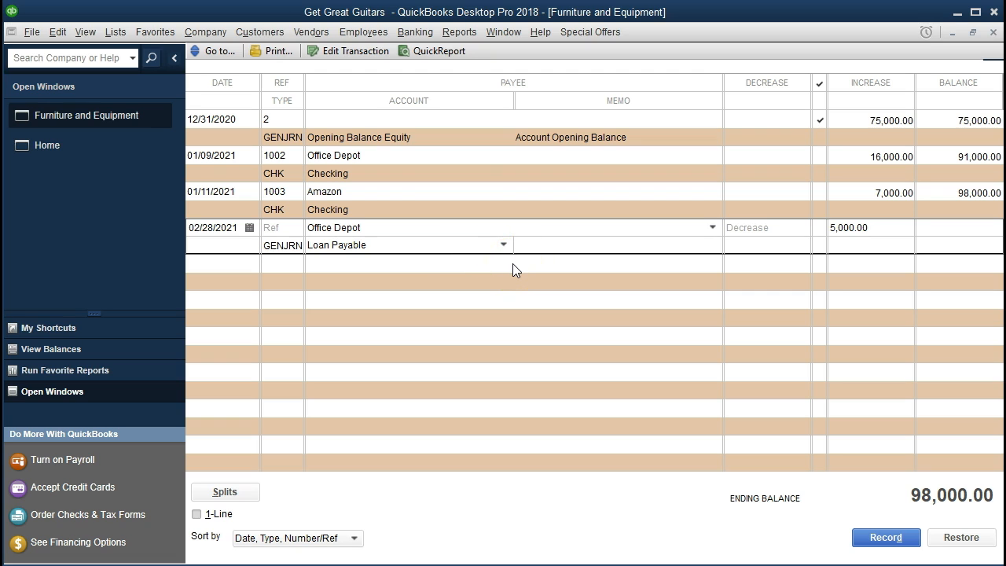
key("Return")
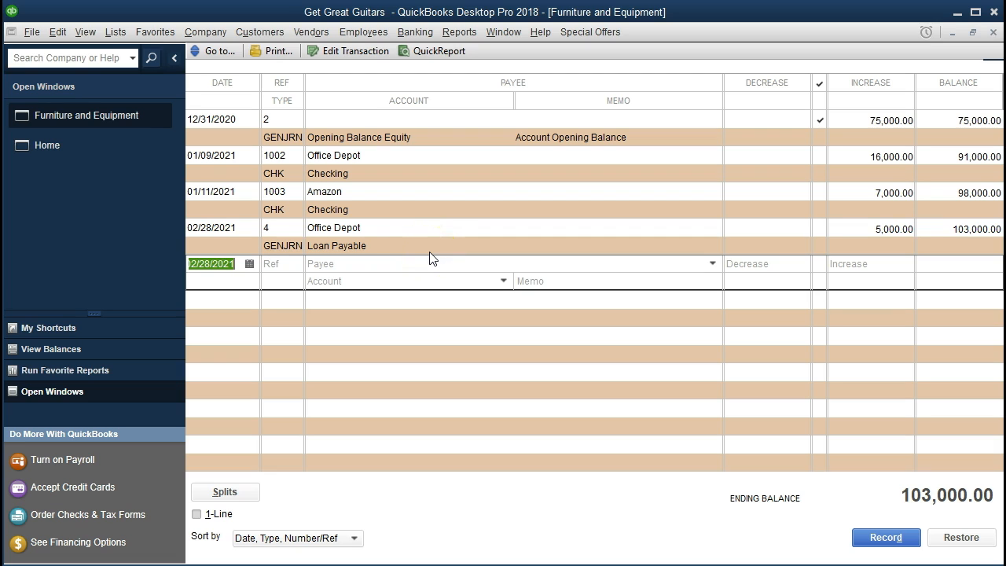
Open the Balance Sheet Standard report
left_click(468, 39)
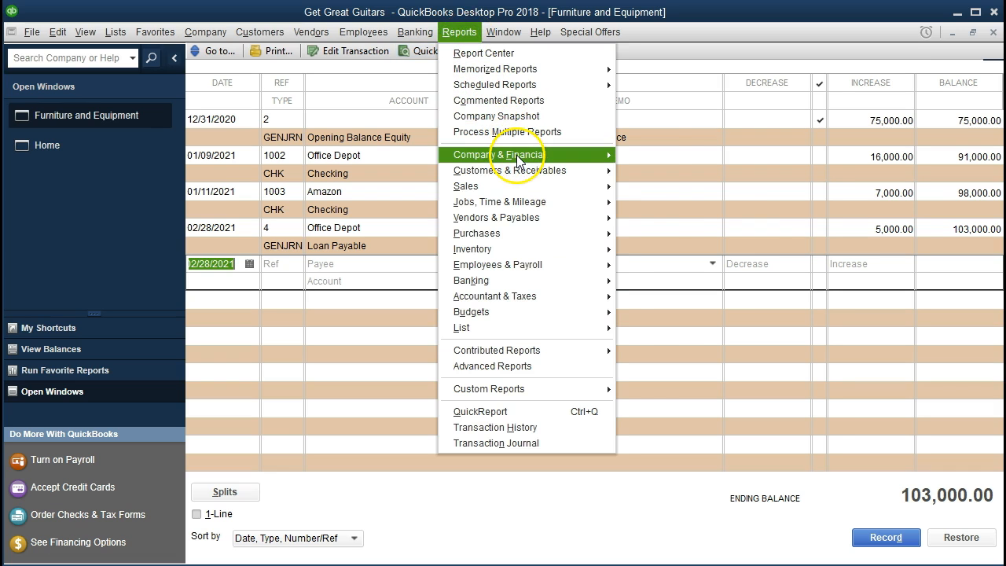
mouse_move(517, 155)
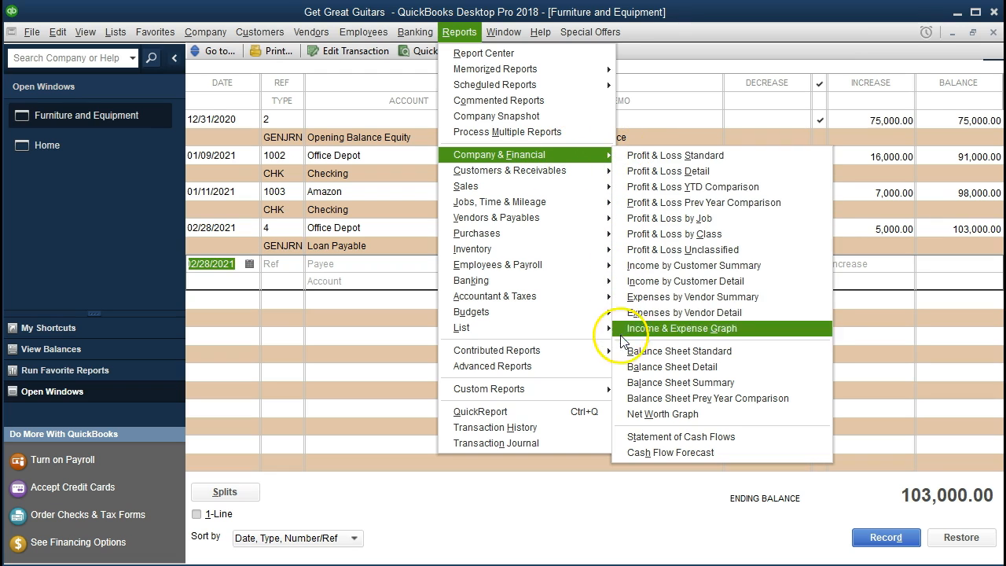
left_click(774, 359)
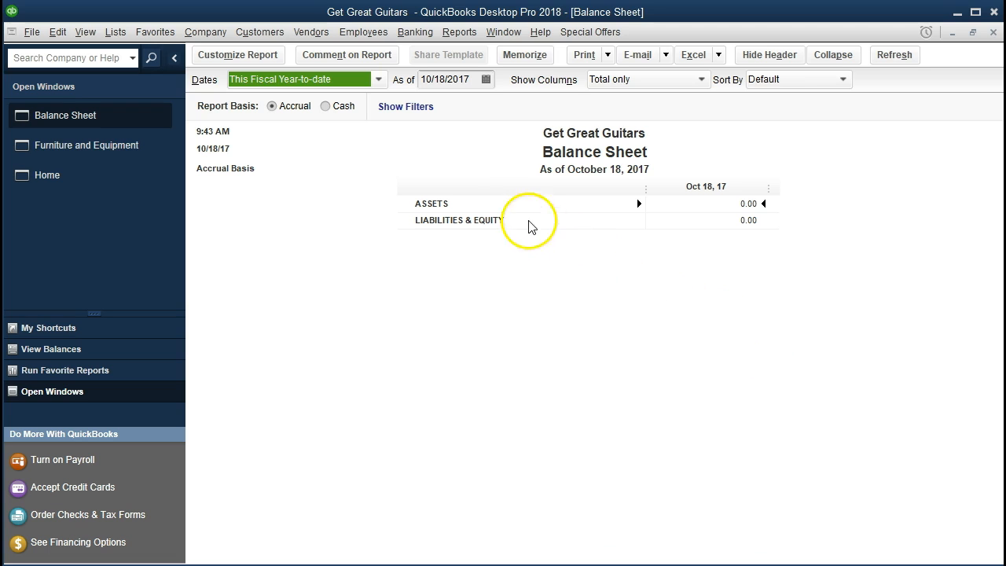
Customize the balance sheet's date range to run from 01/01/2021 to 12/31/2021
left_click(220, 68)
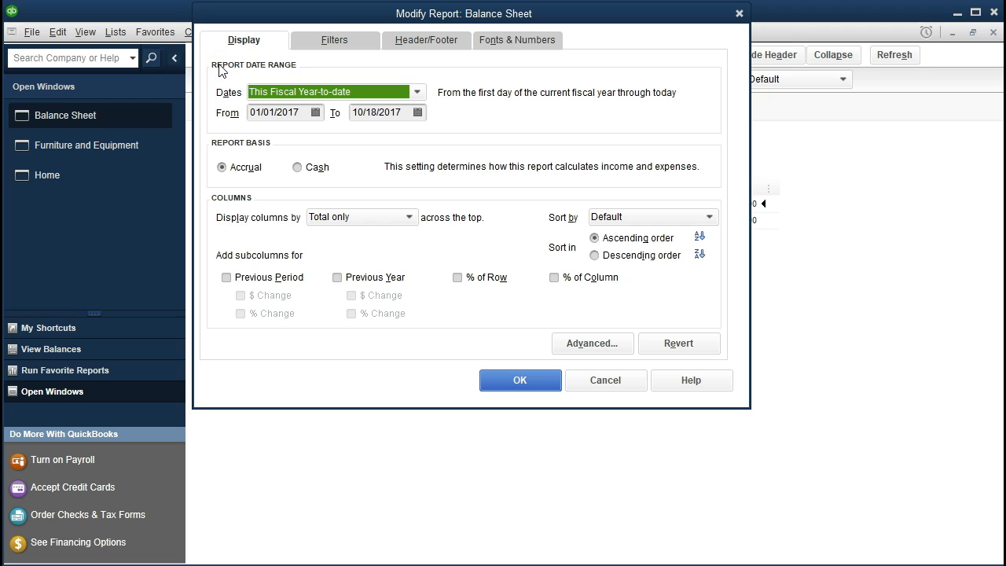
key("Tab")
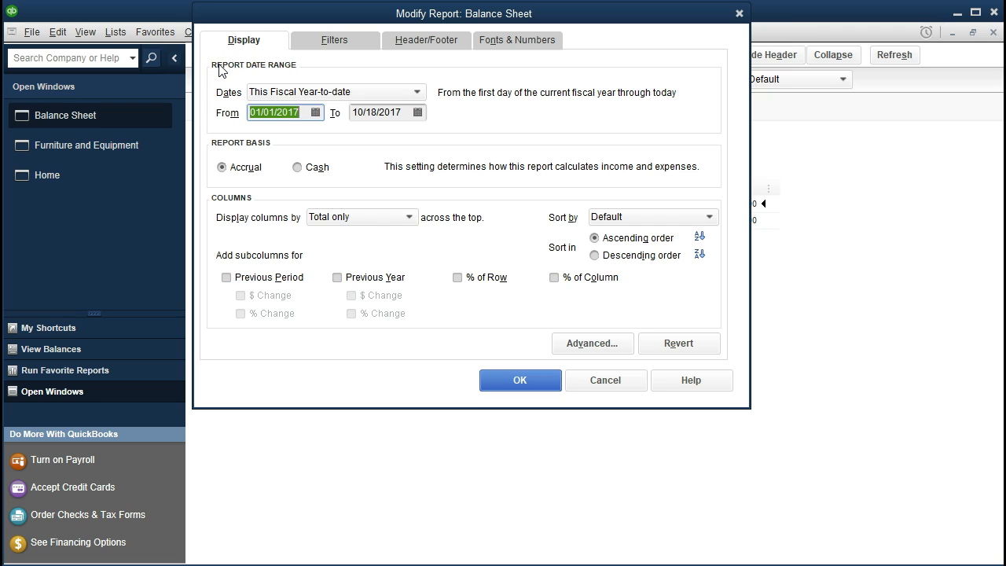
type("01/01/2021")
key("Tab")
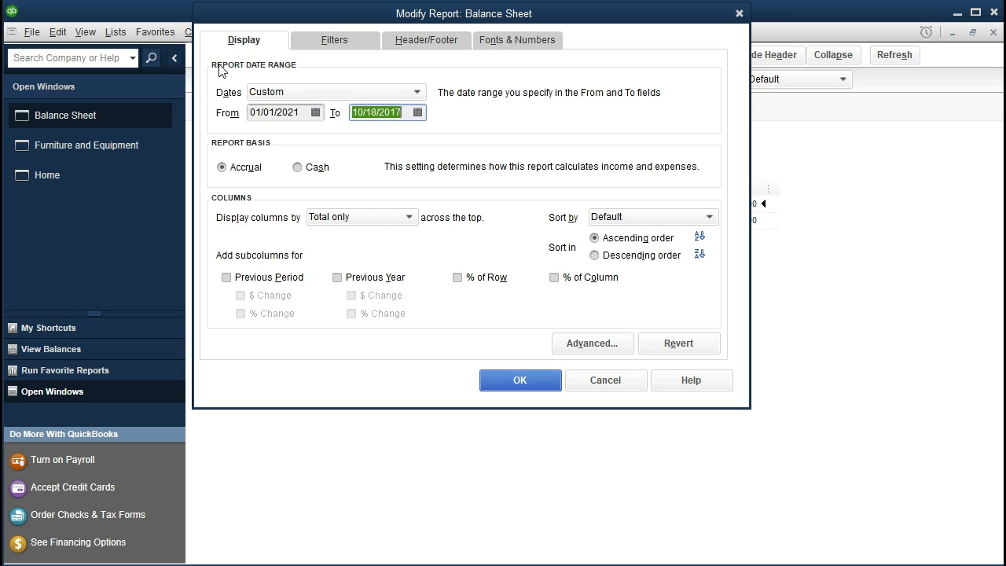
type("12/31/21")
key("Tab")
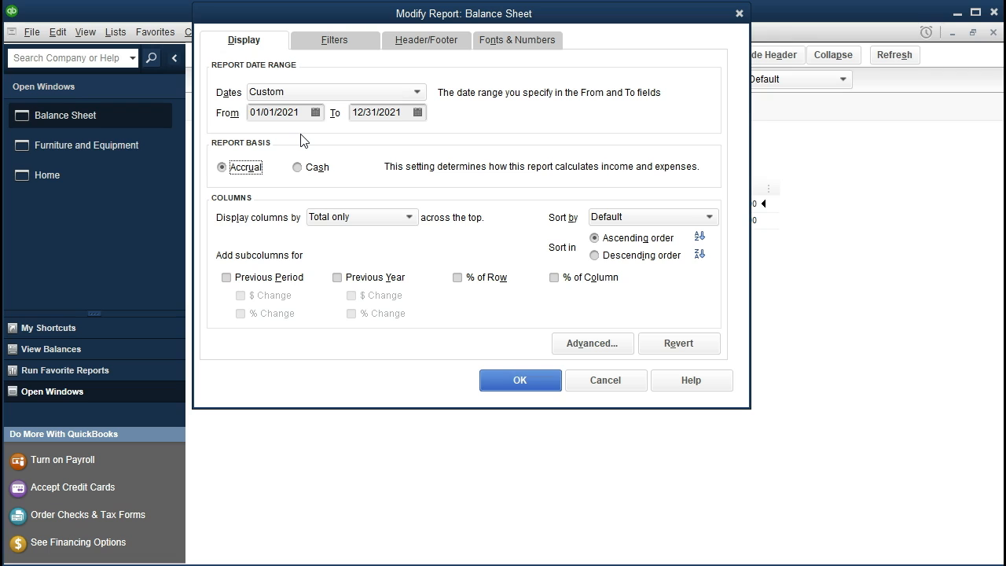
left_click(499, 379)
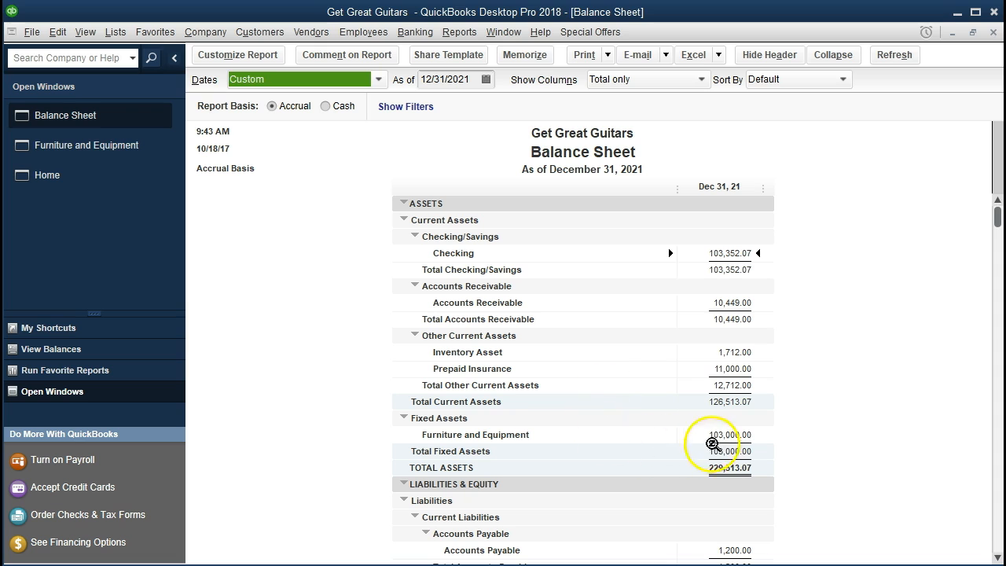
Drill down from the balance sheet's Furniture and Equipment amount to the 02/28/2021 Office Depot entry, and return to the balance sheet
left_click(731, 437)
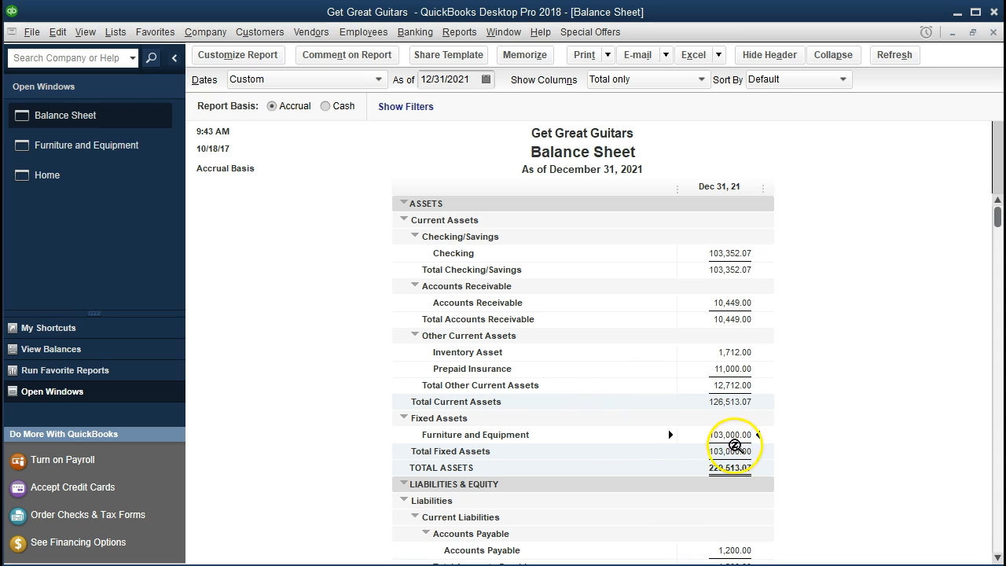
double_click(709, 437)
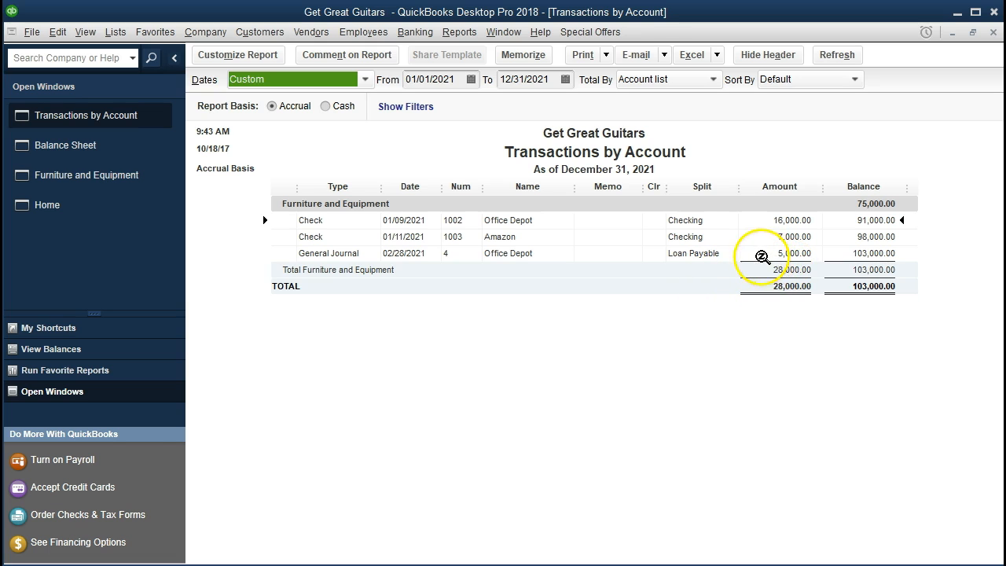
double_click(759, 258)
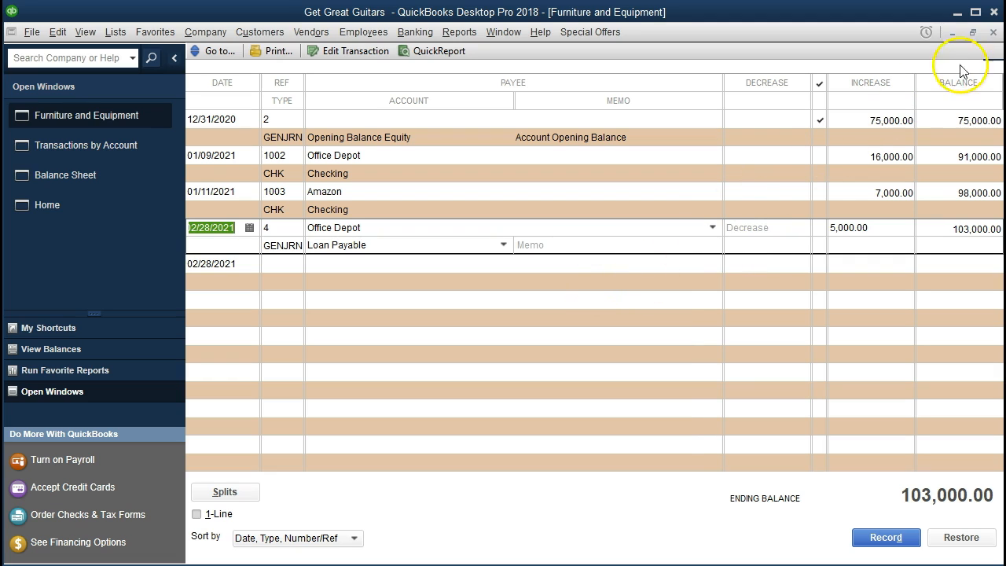
left_click(994, 35)
left_click(995, 34)
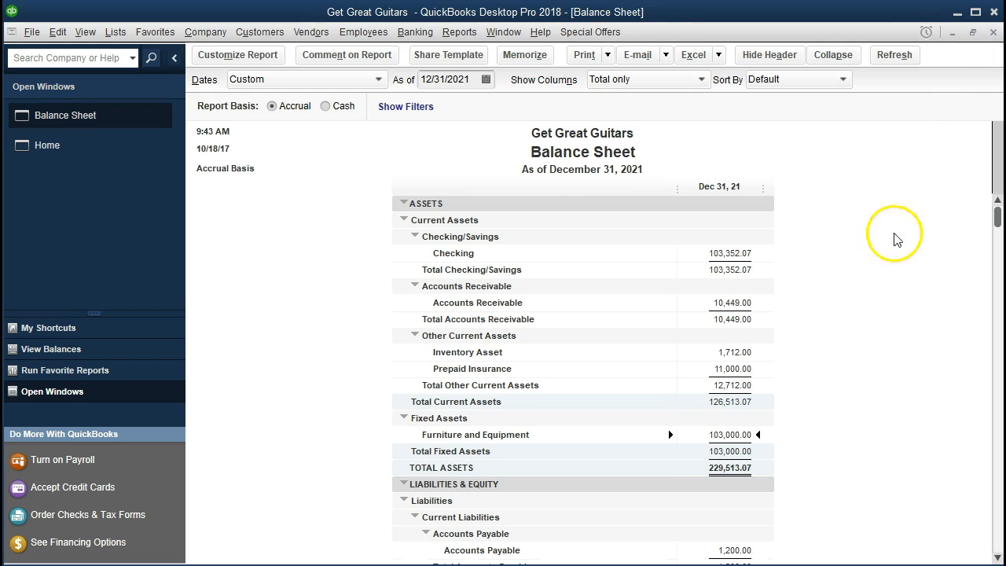
Drill down from the balance sheet's Loan Payable amount to the 02/28/2021 Office Depot journal entry, and return to its transaction list
scroll(865, 305, "down", 2)
scroll(865, 304, "down", 2)
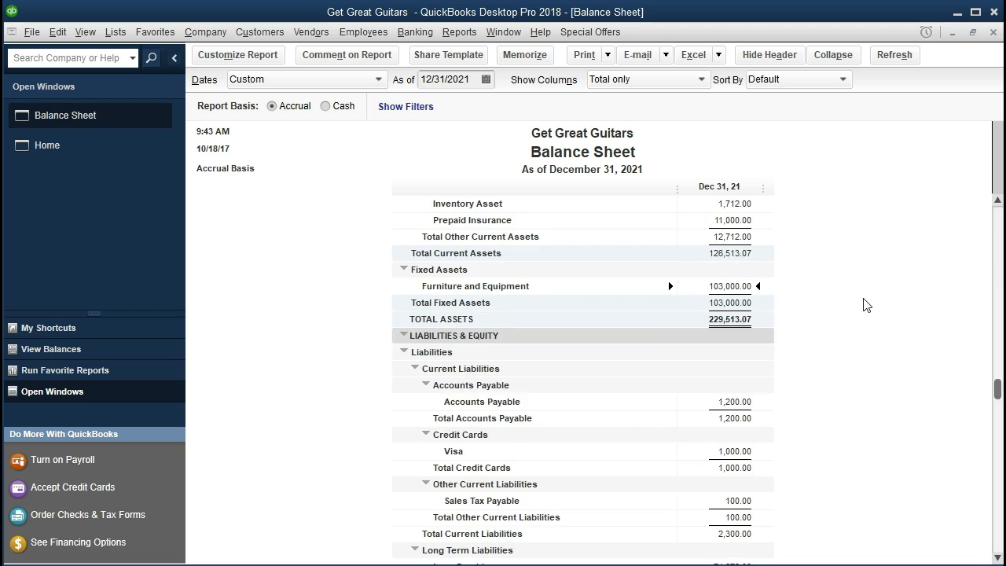
scroll(865, 304, "down", 2)
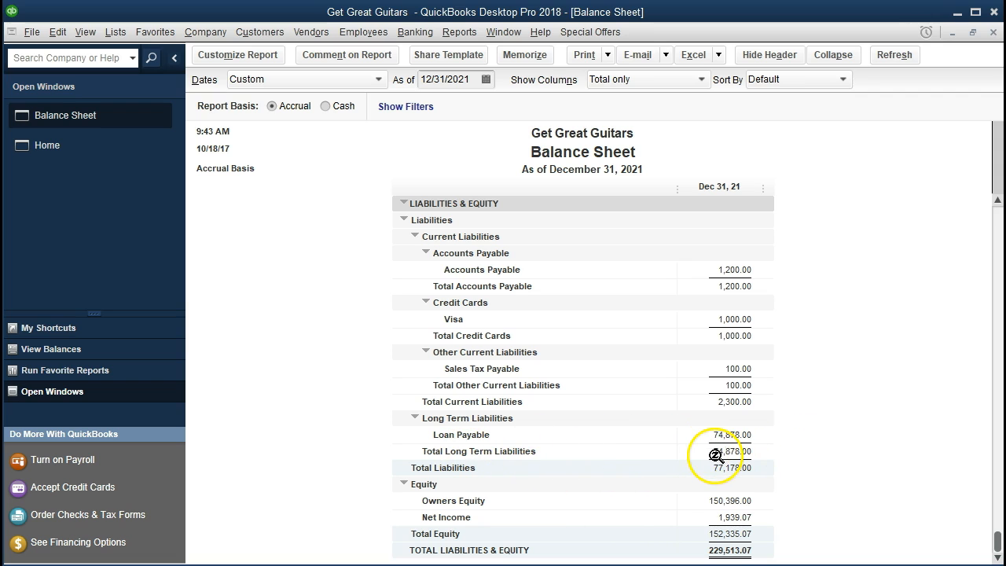
left_click(699, 437)
double_click(699, 437)
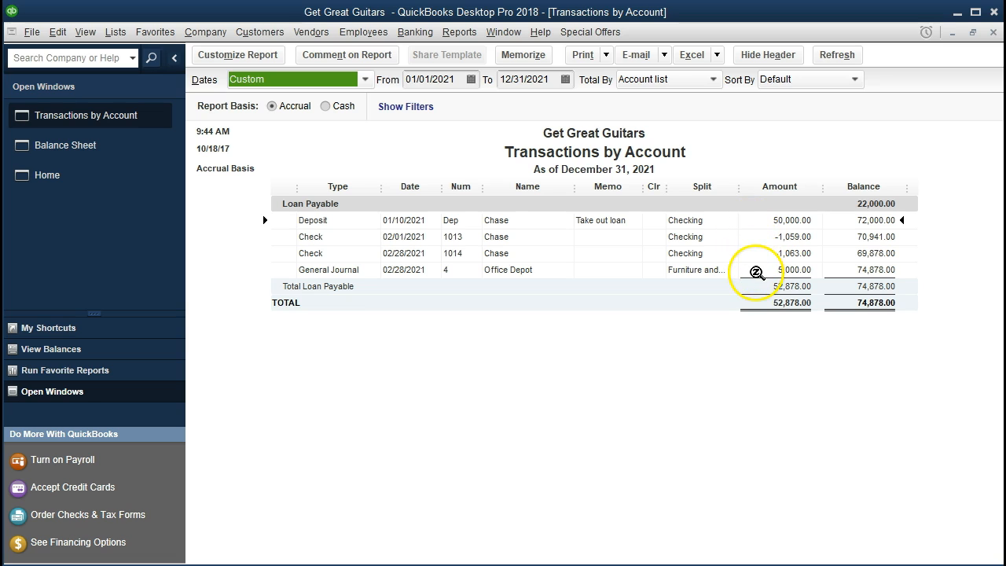
left_click(757, 270)
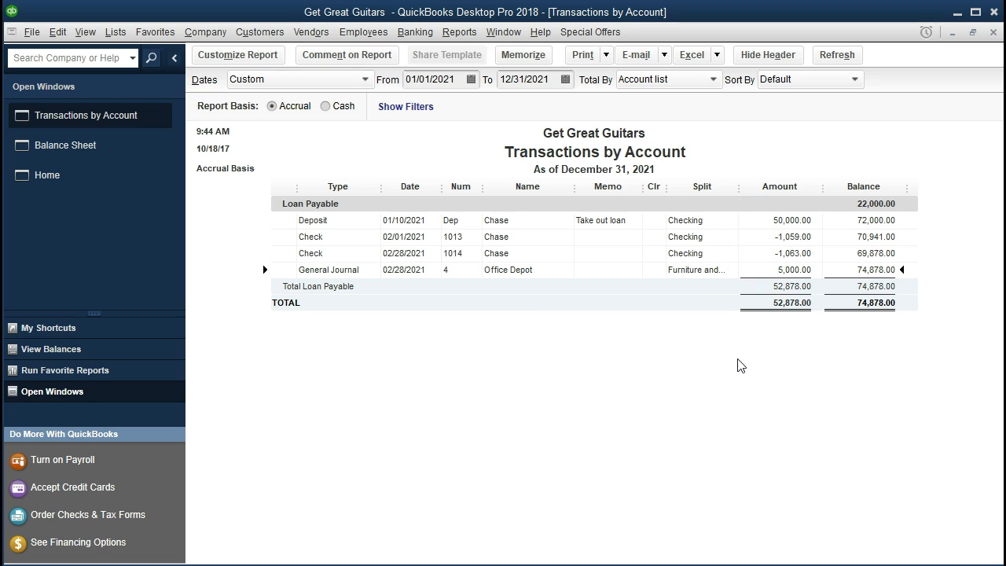
double_click(764, 272)
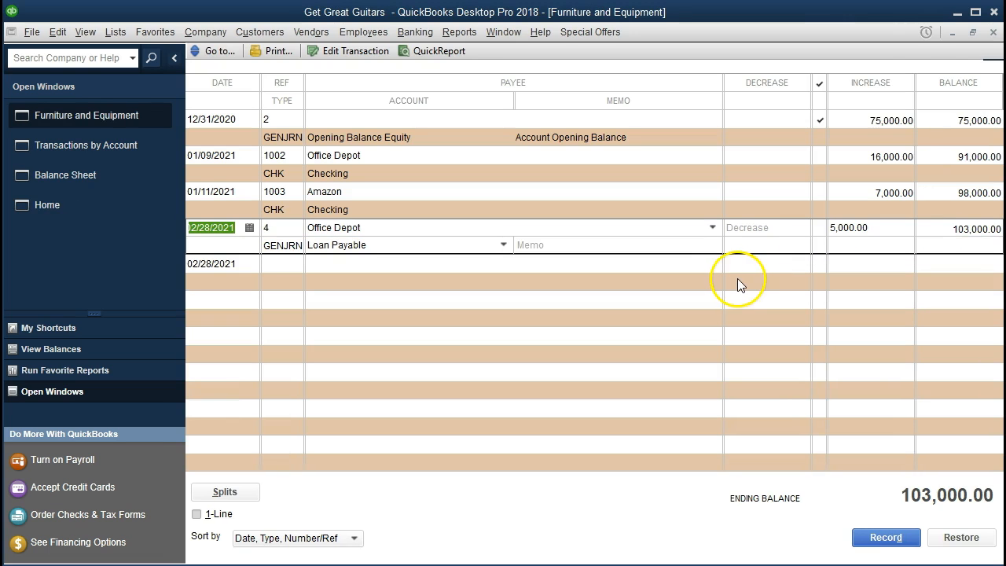
left_click(993, 32)
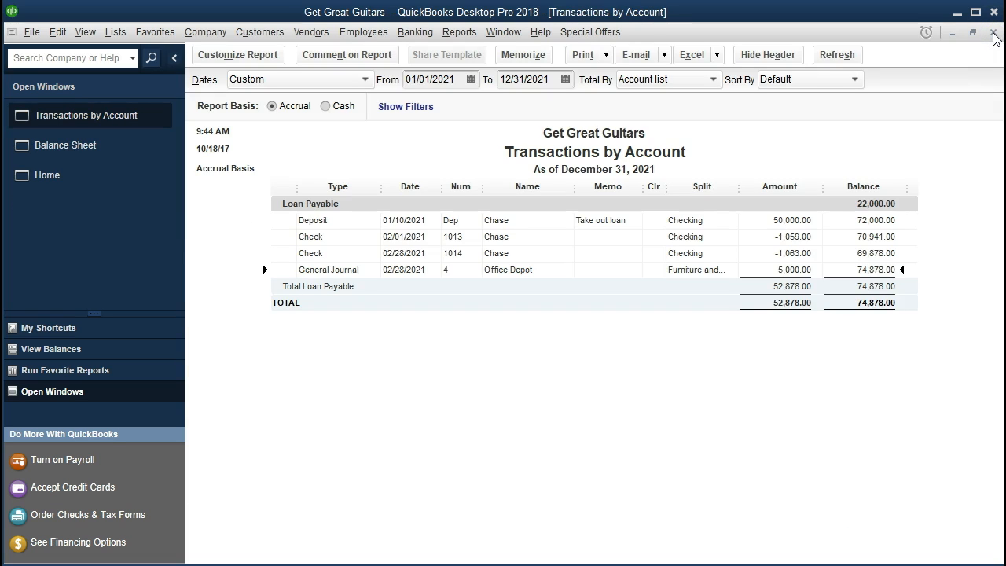